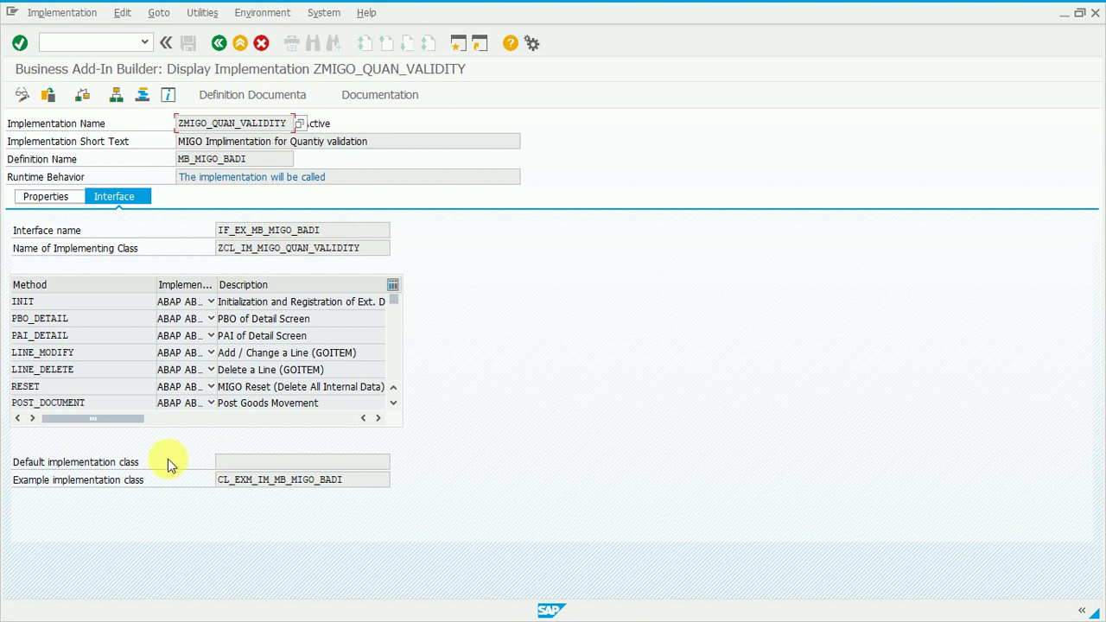
# Open version management for POST_DOCUMENT, listing the active version plus versions 2 and 1
pyautogui.click(68, 407)
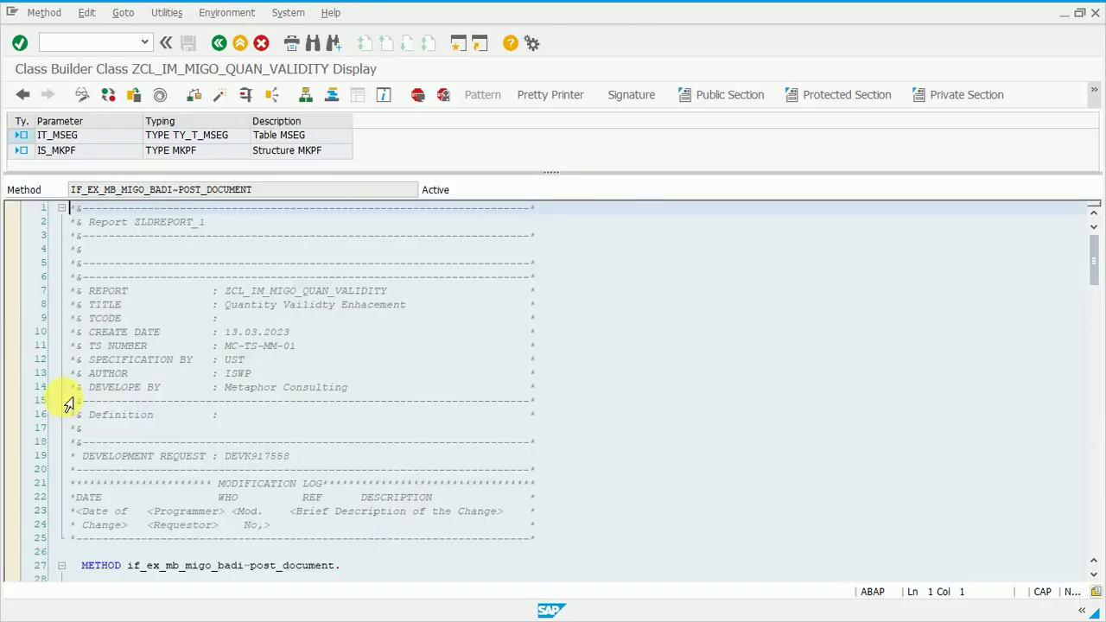
pyautogui.click(167, 13)
pyautogui.moveTo(197, 238)
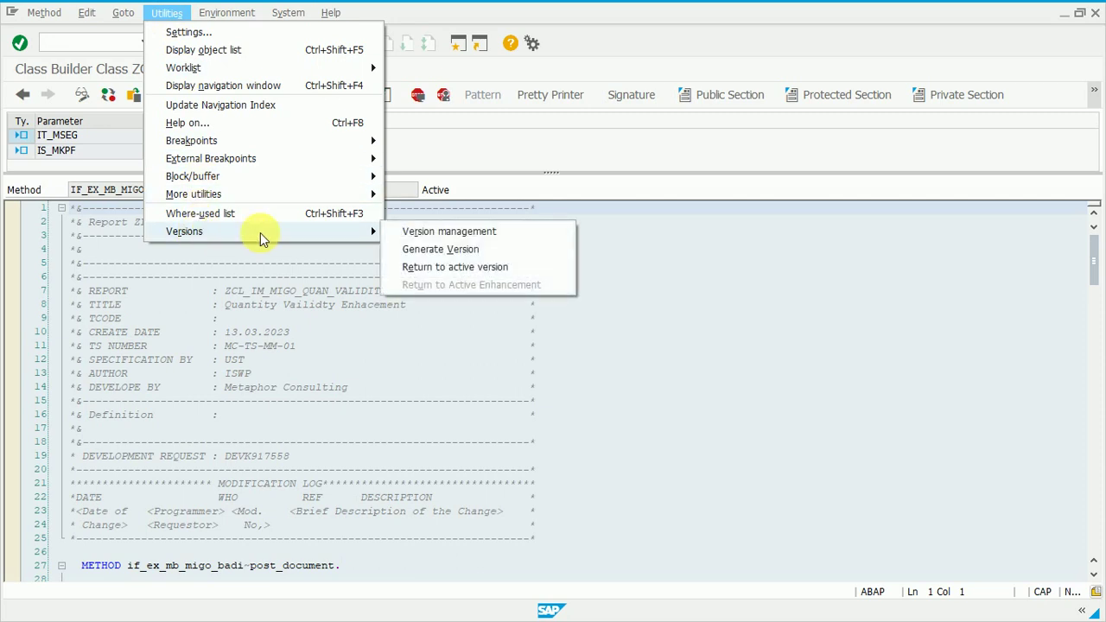
pyautogui.click(423, 233)
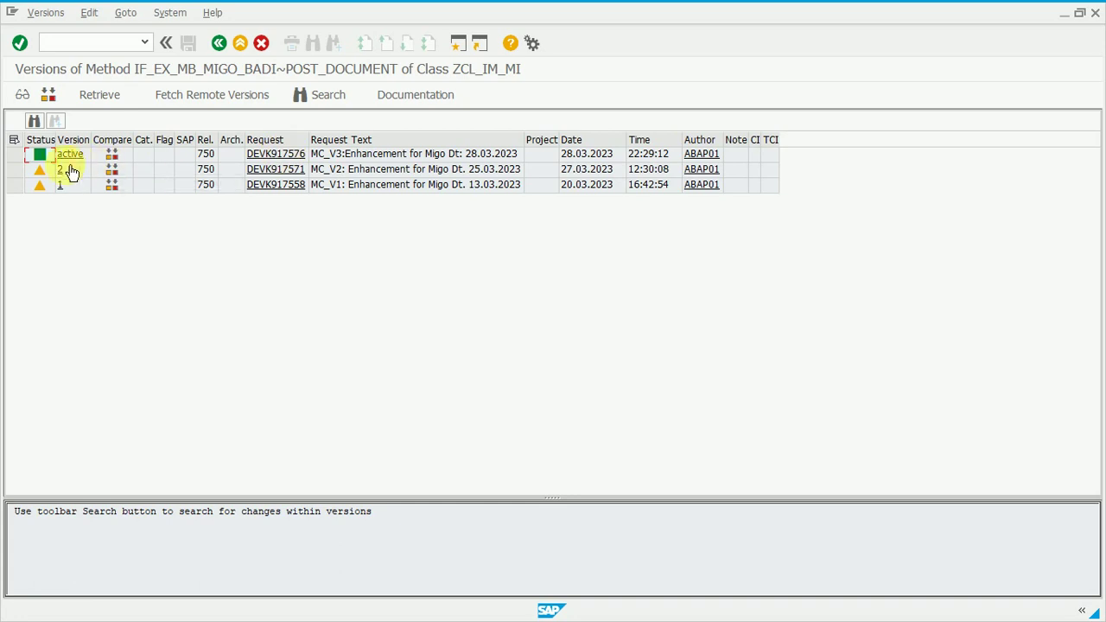
# Release task DEVK917576 directly into workbench request DEVK917575
pyautogui.click(277, 161)
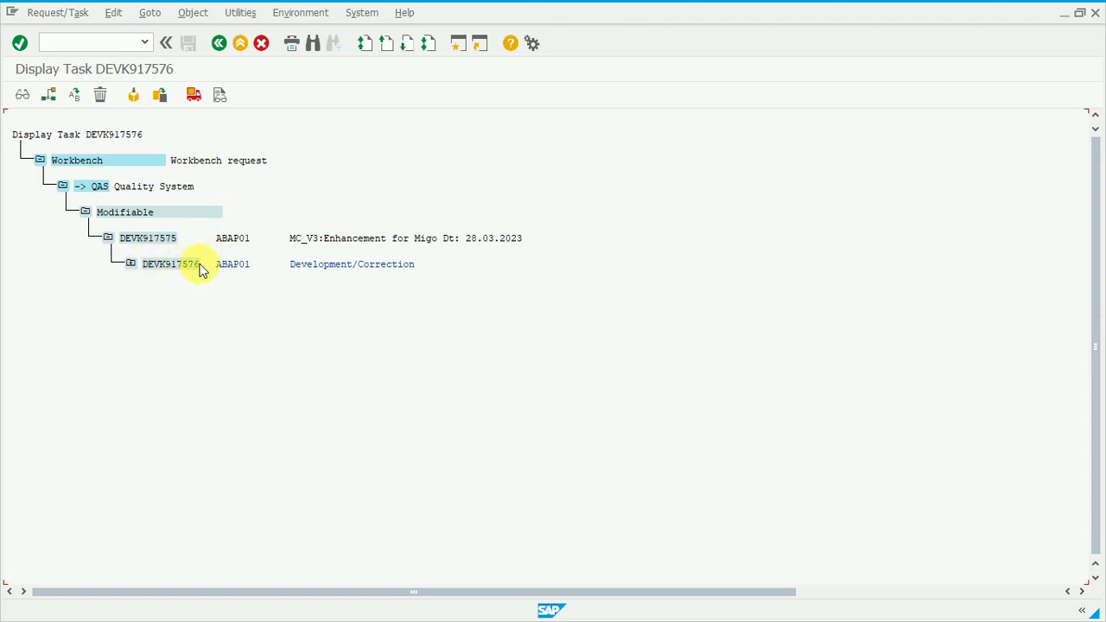
pyautogui.click(171, 265)
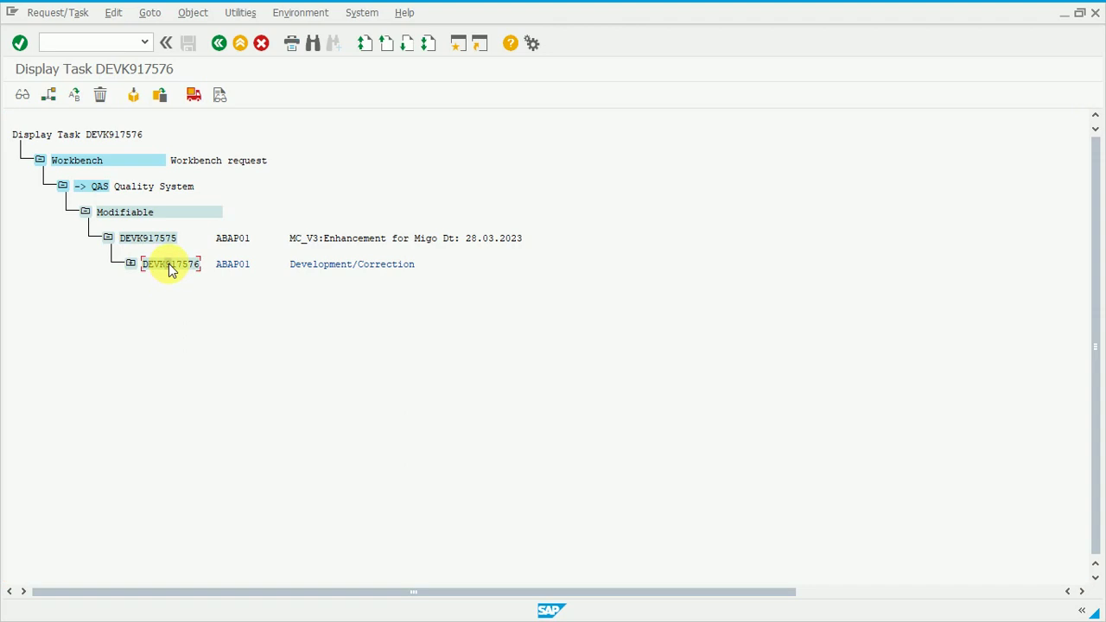
pyautogui.click(195, 96)
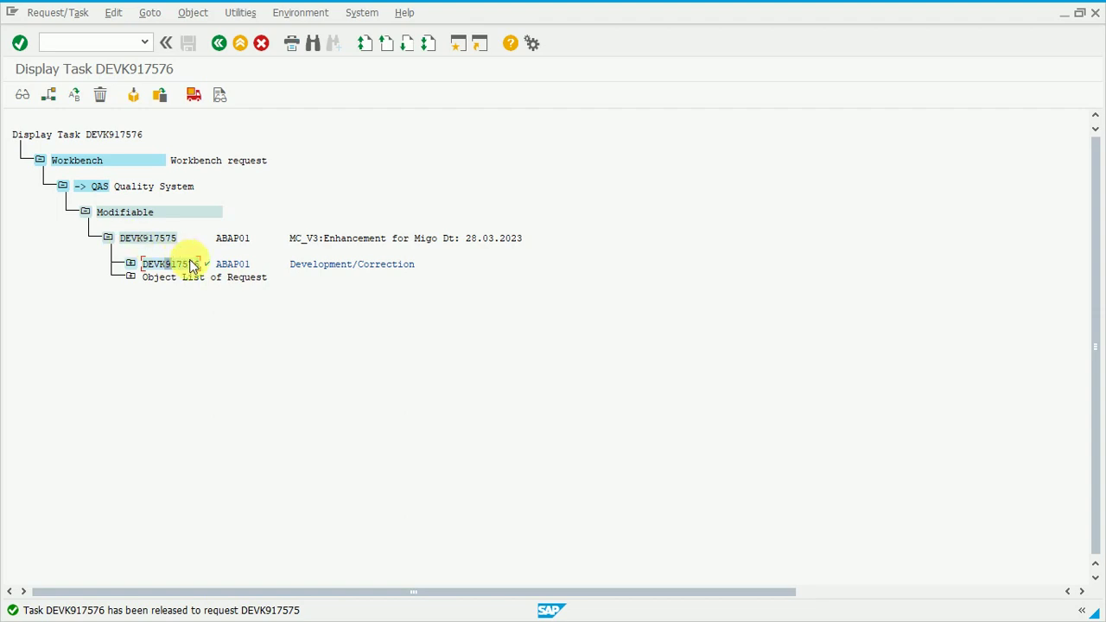
pyautogui.click(146, 241)
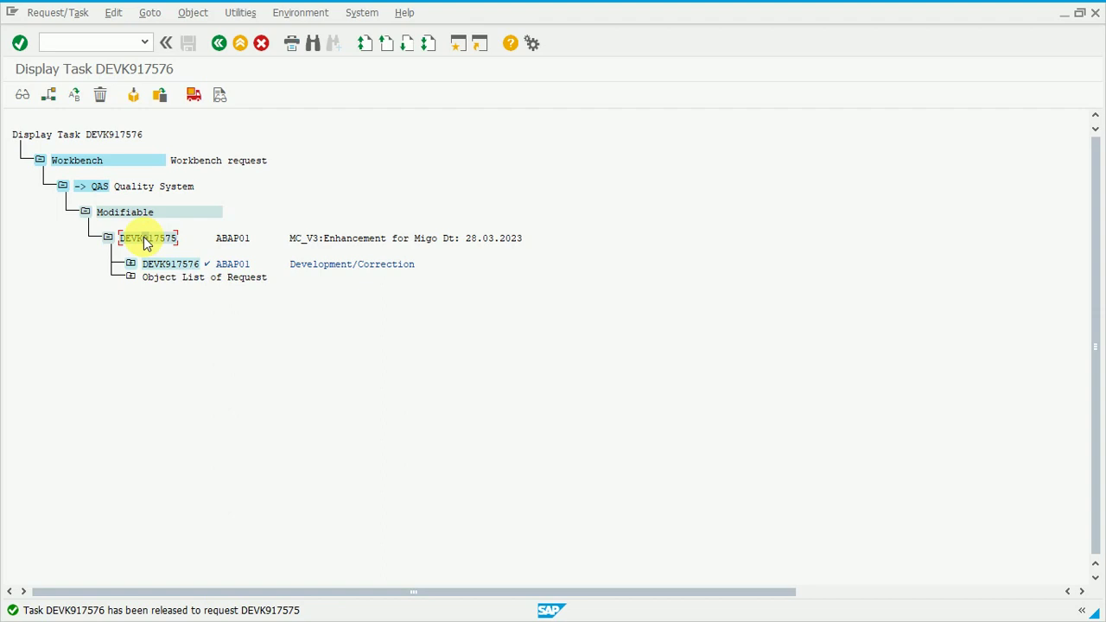
# Release DEVK917575, refresh until its export to QAS shows Completed, then switch to SAP Logon
pyautogui.click(193, 94)
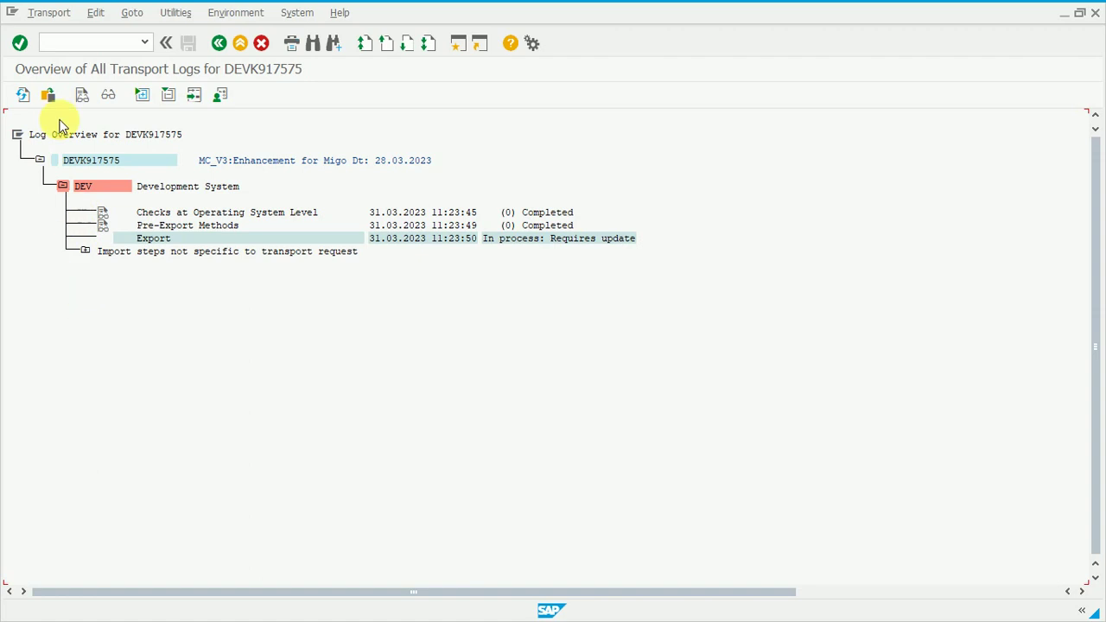
pyautogui.click(23, 96)
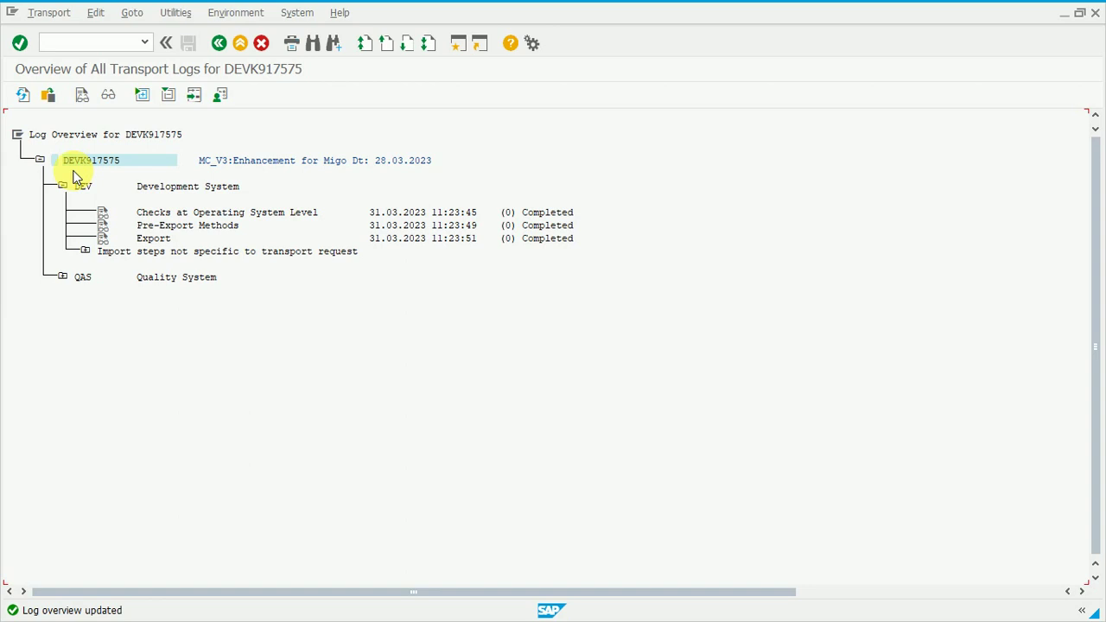
pyautogui.hotkey('alt', 'Tab')
pyautogui.hotkey('alt', 'Tab')
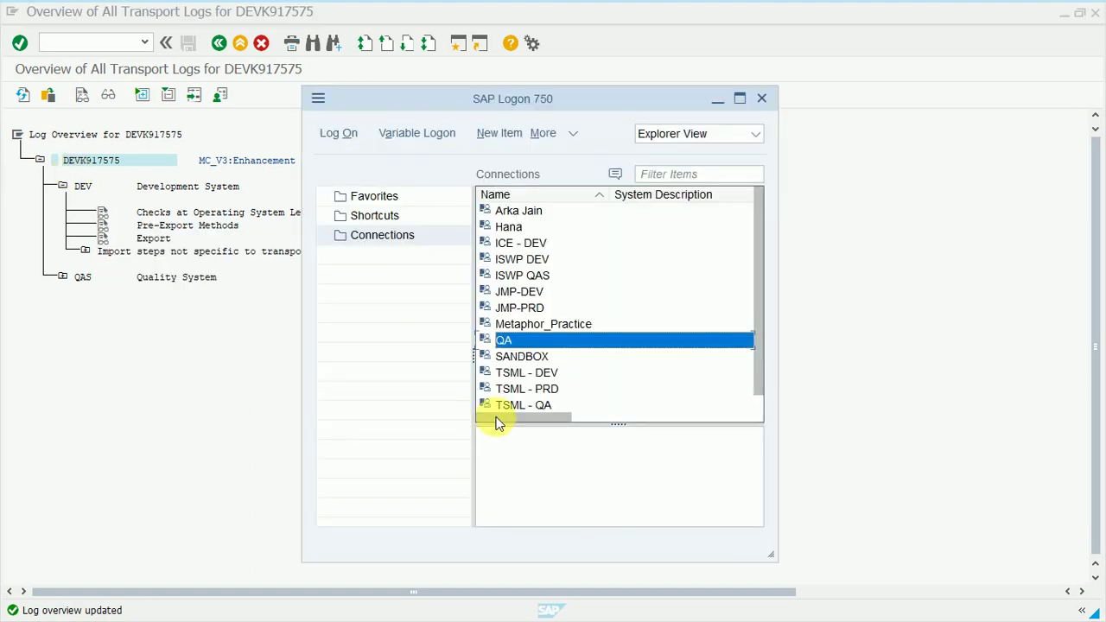
# Select the ISWP QAS connection, copy the stored password from its notes, and start logon
pyautogui.click(532, 275)
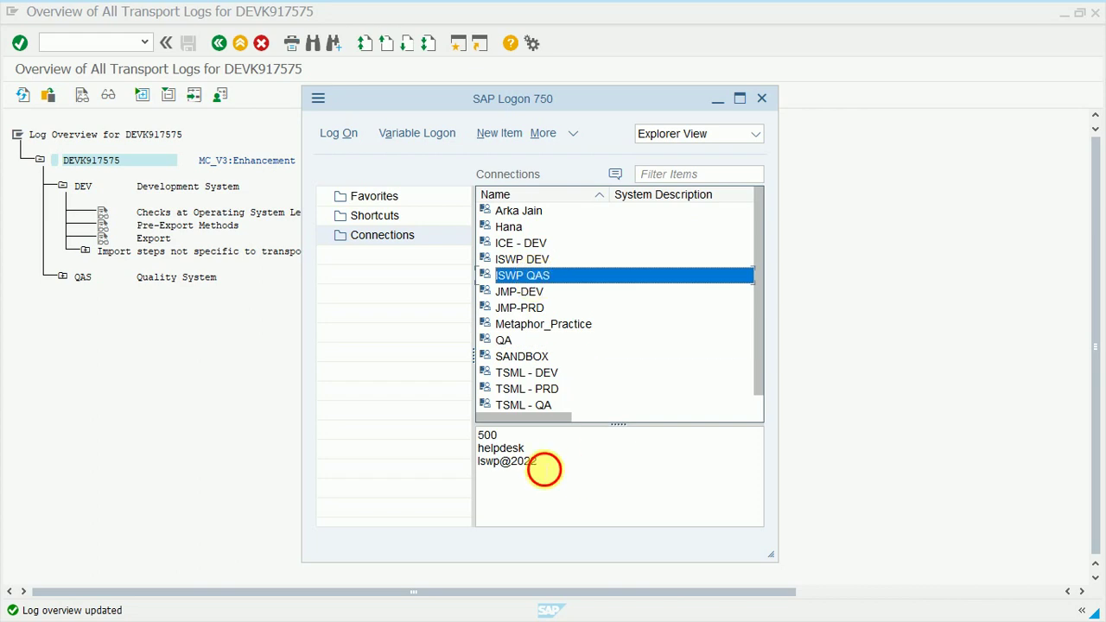
pyautogui.click(545, 470)
pyautogui.click(546, 472)
pyautogui.moveTo(546, 470); pyautogui.dragTo(471, 465)
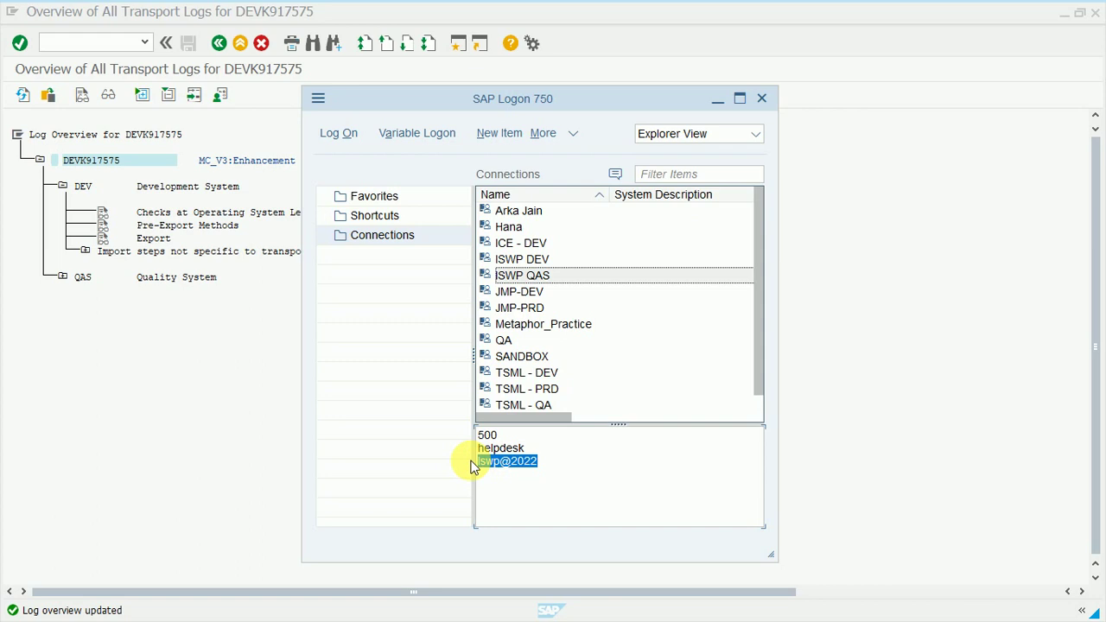
pyautogui.click(548, 275)
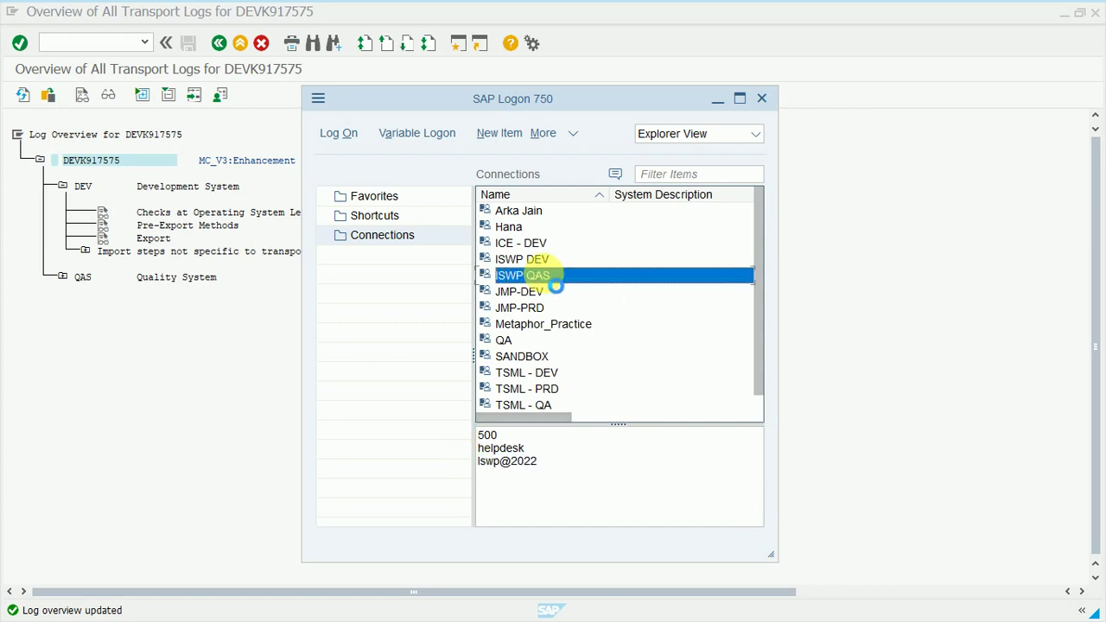
pyautogui.doubleClick(544, 275)
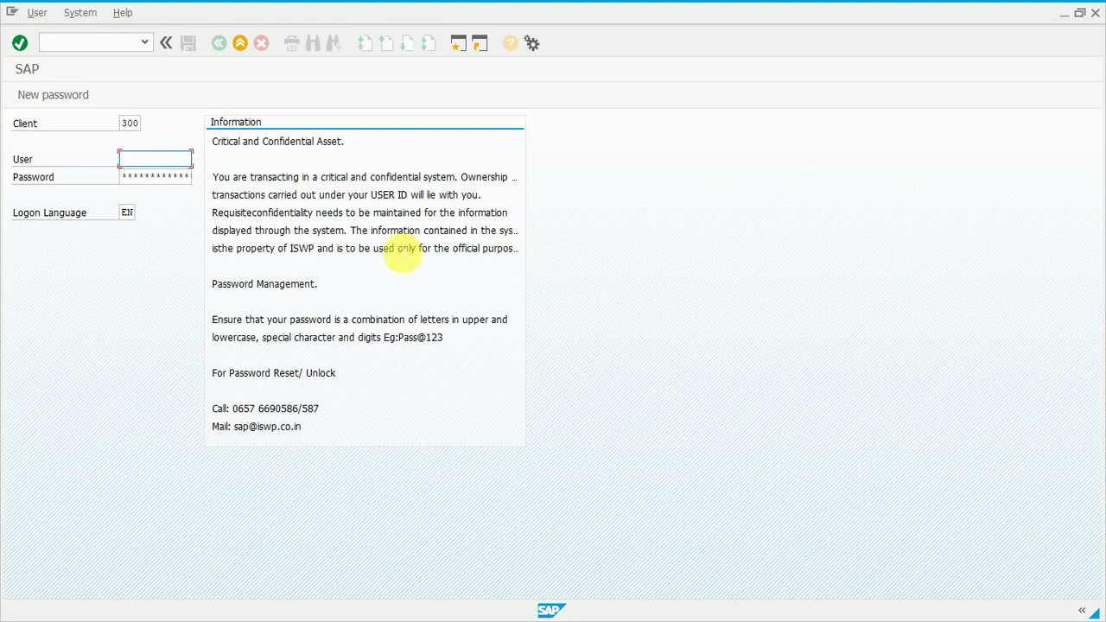
# Enter the logon client and the saved user name, ready for the password
pyautogui.click(129, 126)
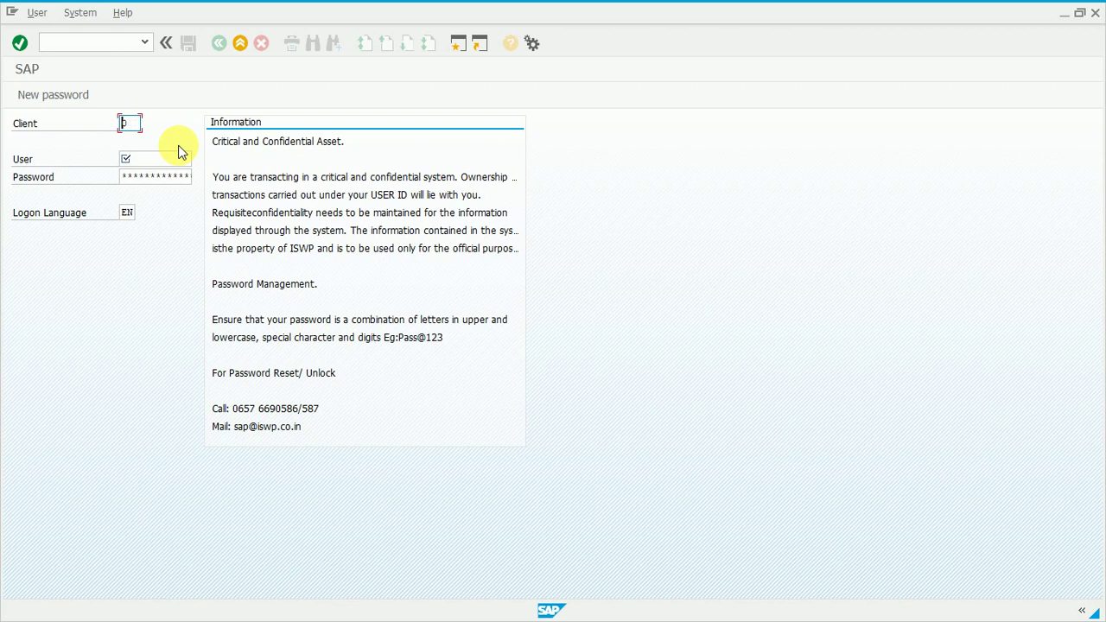
pyautogui.write('50')
pyautogui.write('5')
pyautogui.click(164, 161)
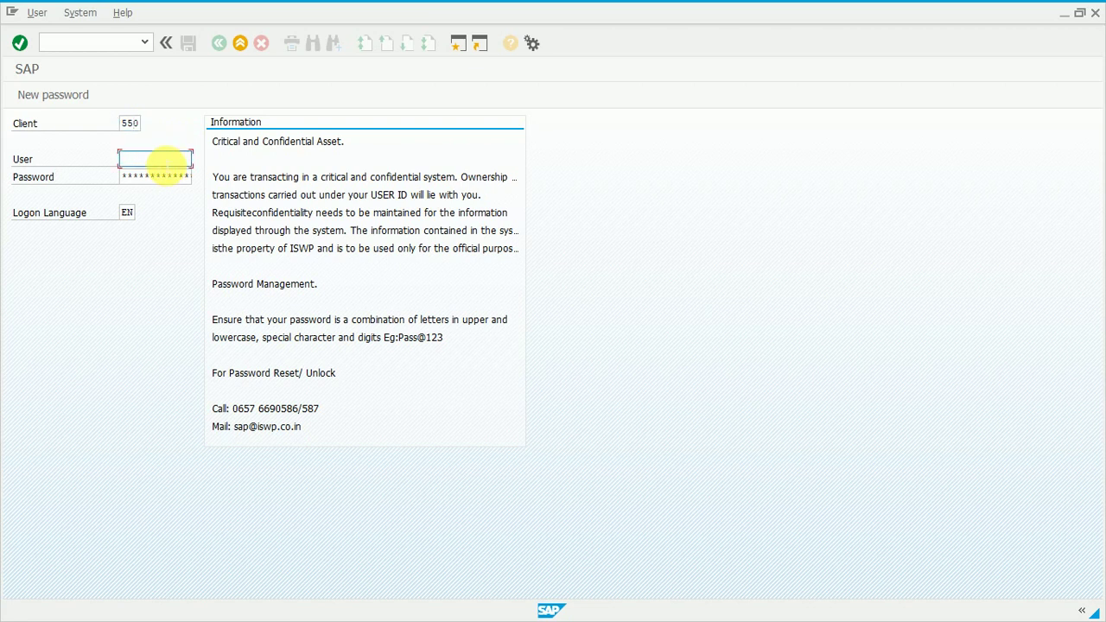
pyautogui.click(166, 161)
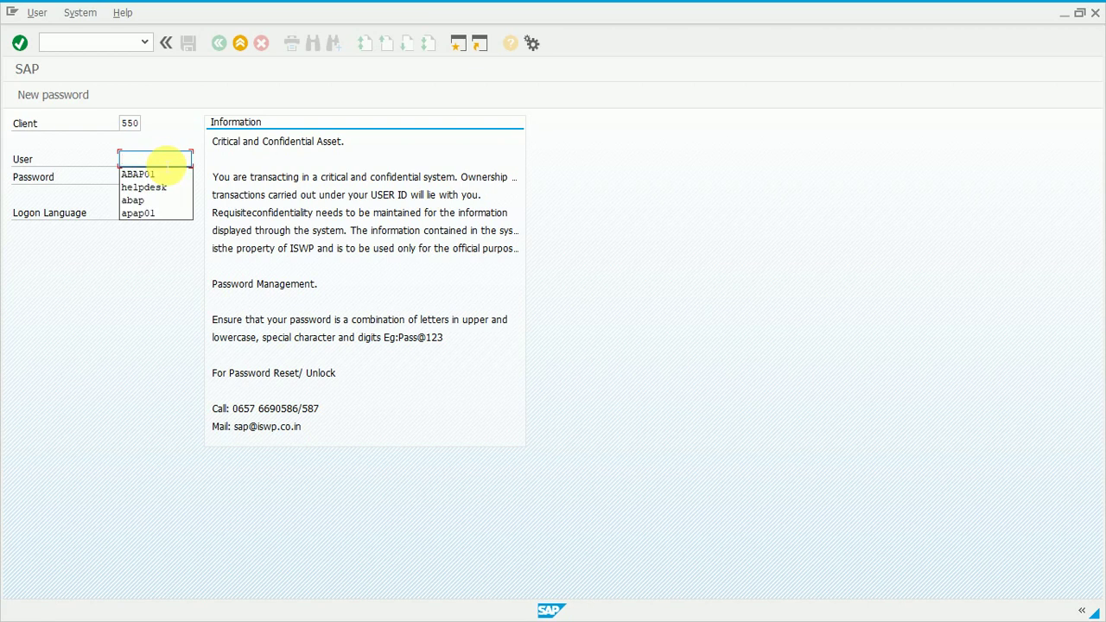
pyautogui.press('Down')
pyautogui.press('Return')
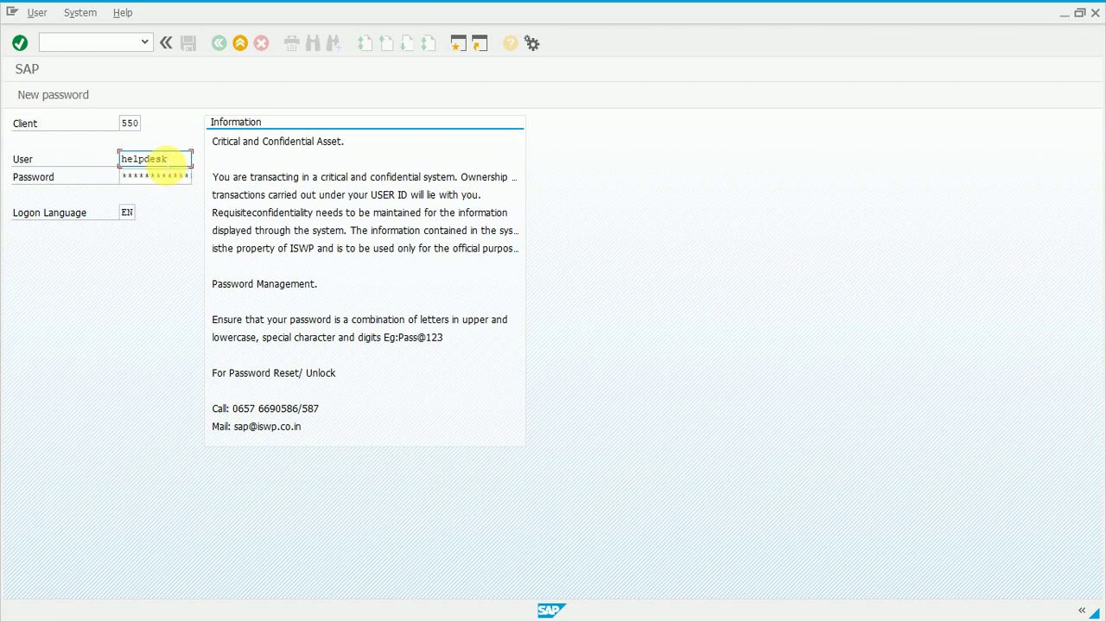
pyautogui.click(160, 166)
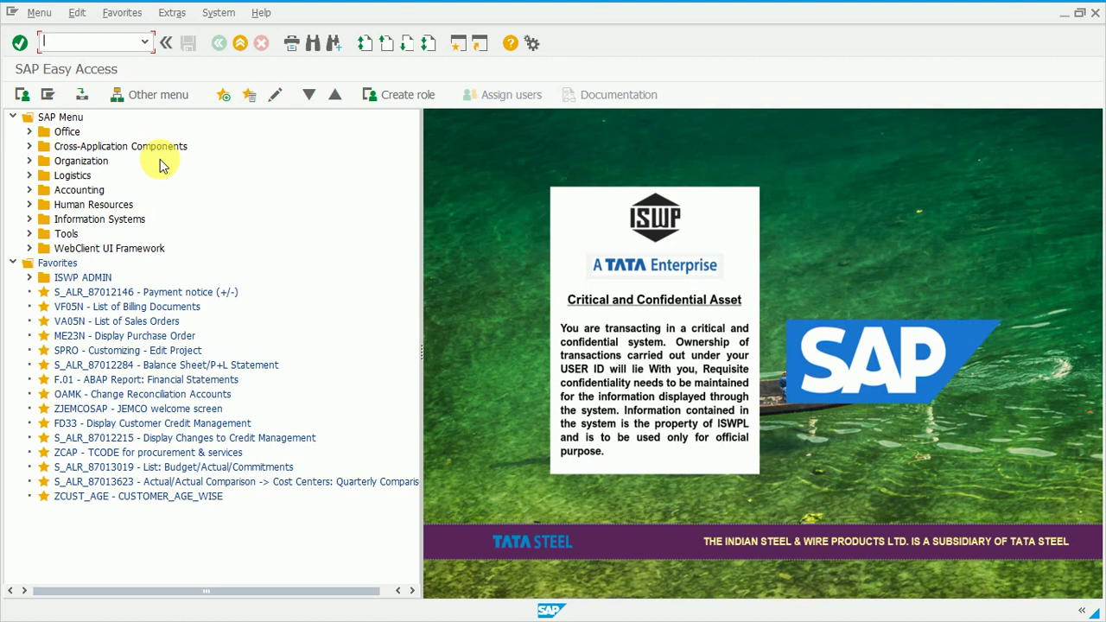
# Start SE10 and open the single-request lookup, clearing wrongly entered text
pyautogui.write('SE10')
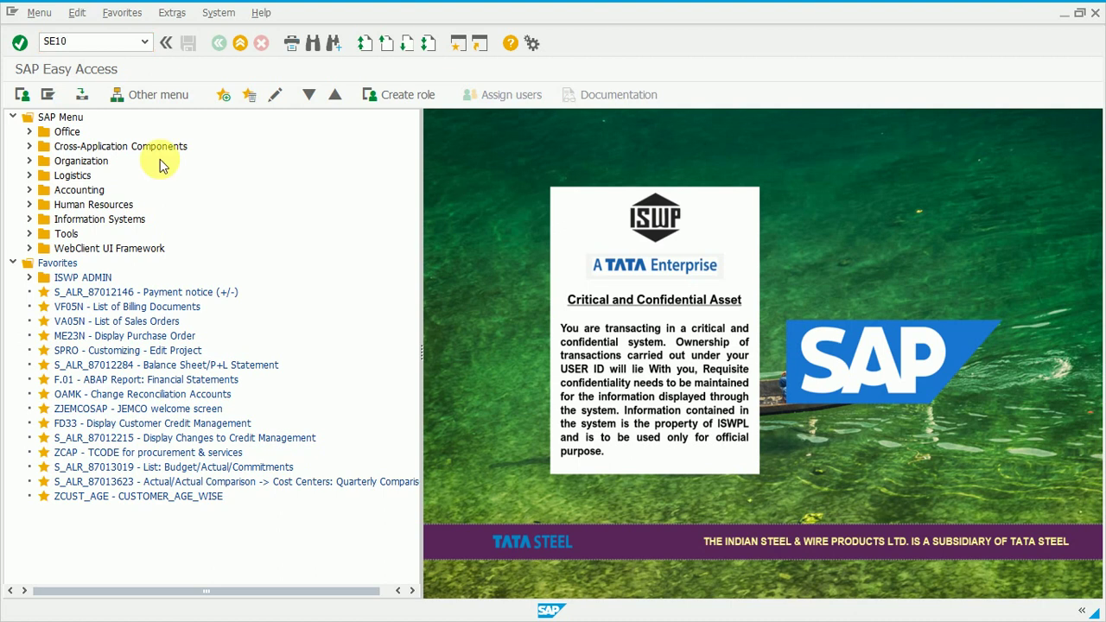
pyautogui.press('Return')
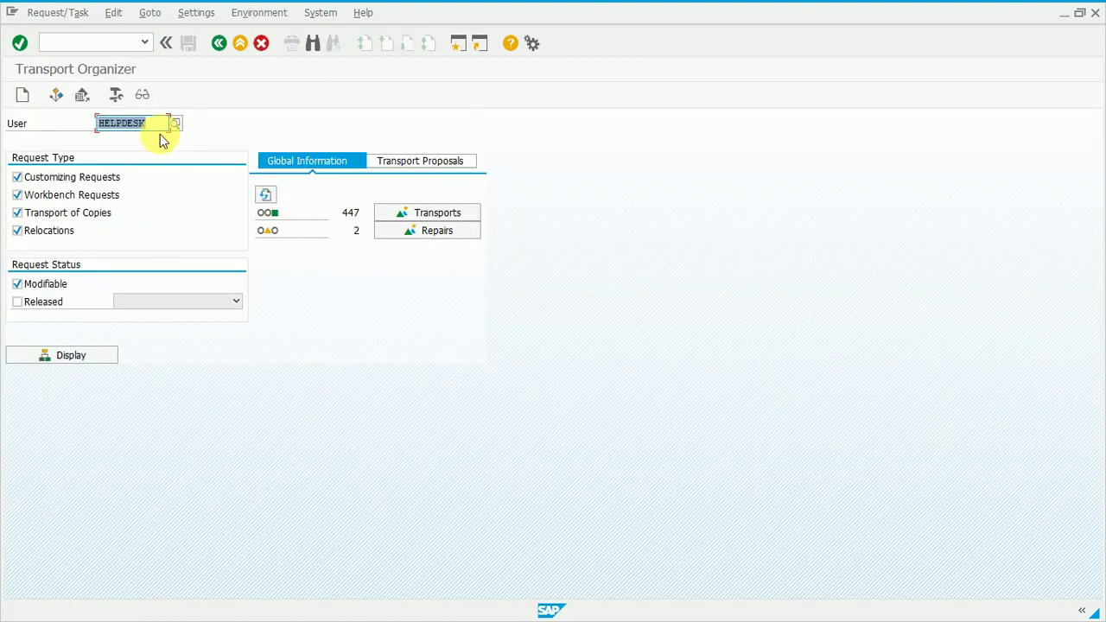
pyautogui.click(143, 95)
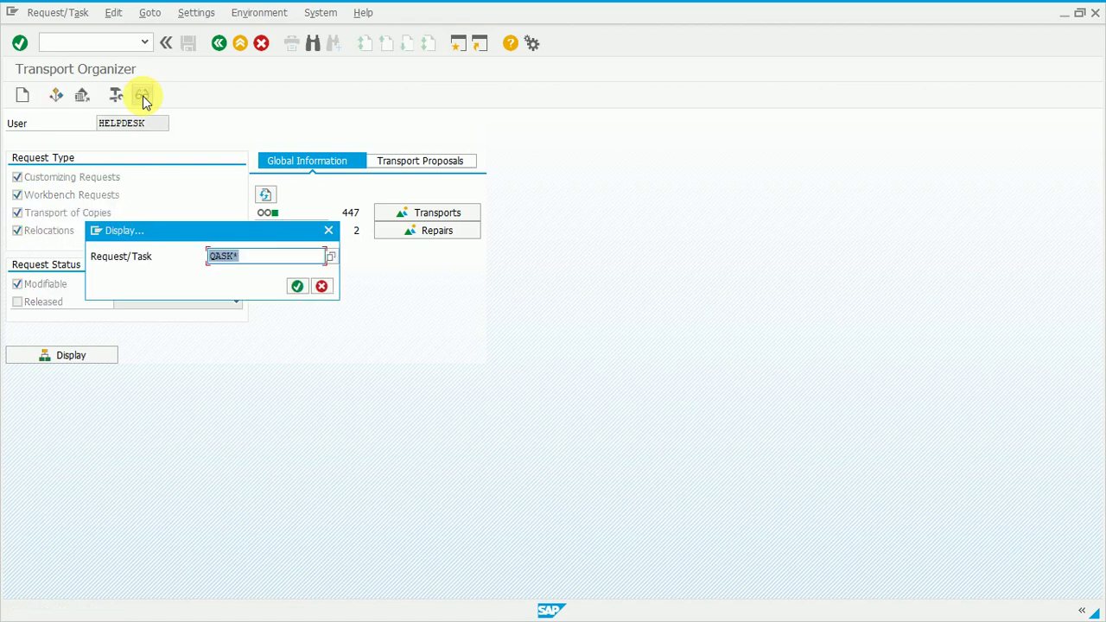
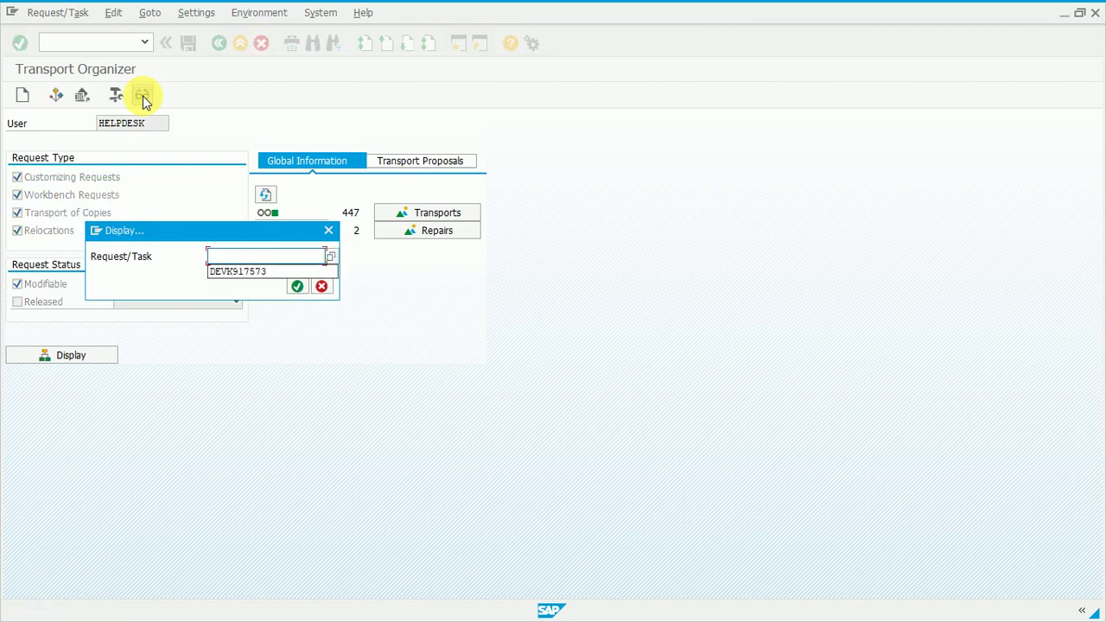
# Look up DEVK917575 copied from DEV; it doesn't exist in QAS, so exit
pyautogui.hotkey('alt', 'Tab')
pyautogui.hotkey('alt', 'Tab')
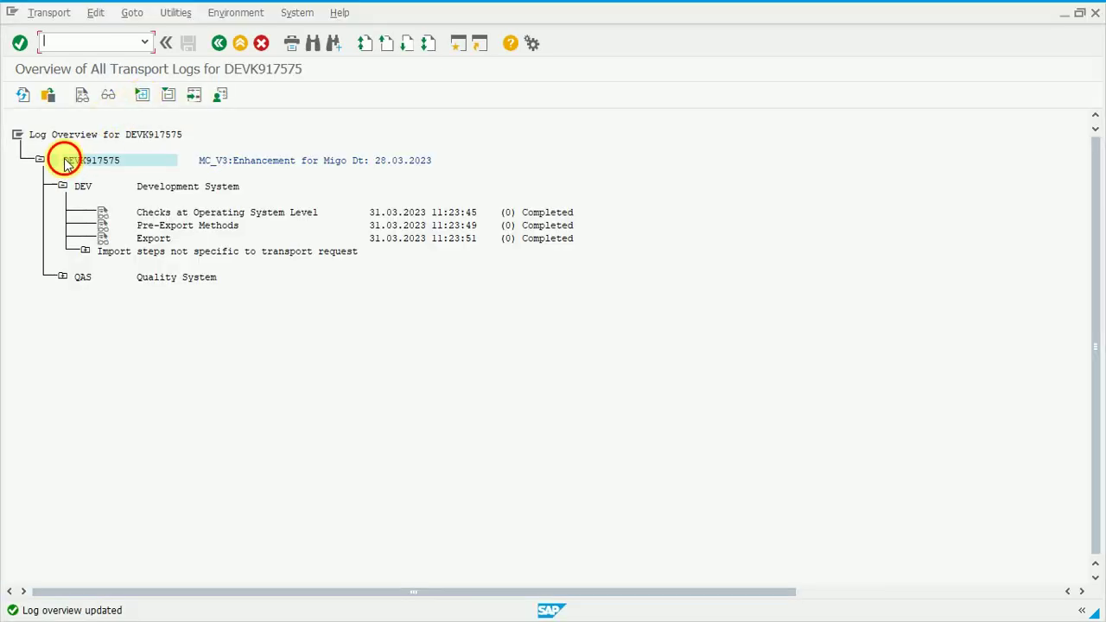
pyautogui.moveTo(68, 164); pyautogui.dragTo(121, 170)
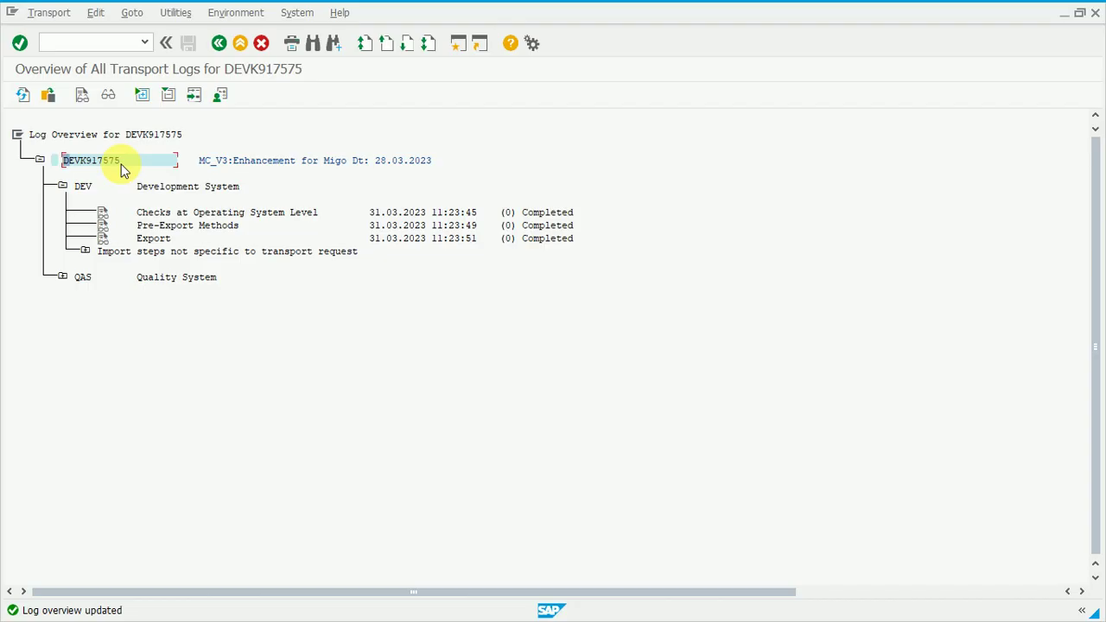
pyautogui.hotkey('alt', 'Tab')
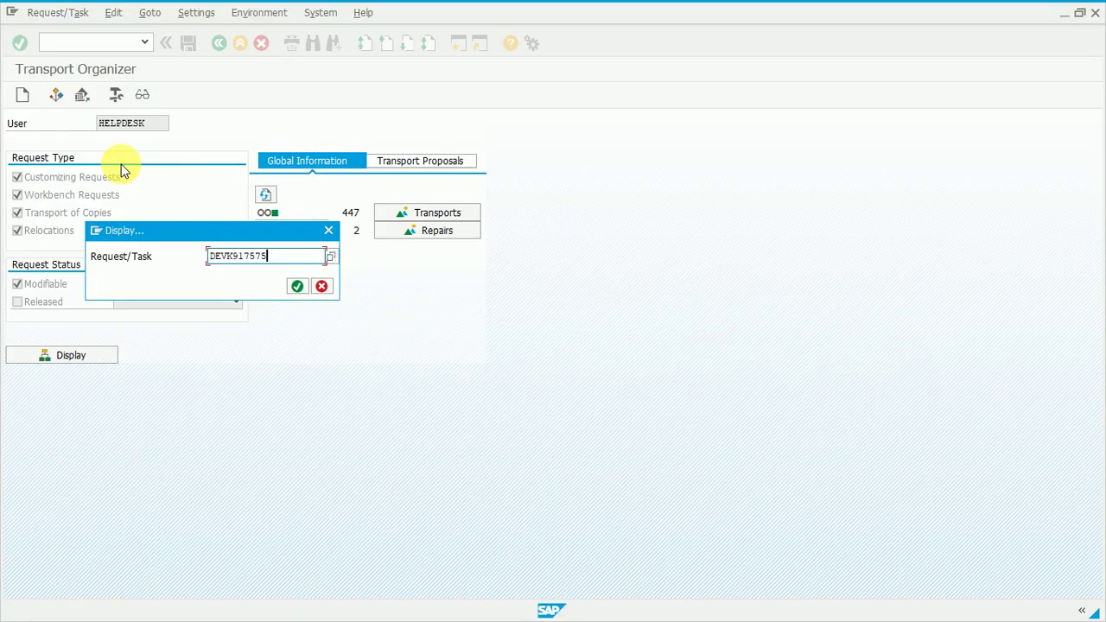
pyautogui.press('Return')
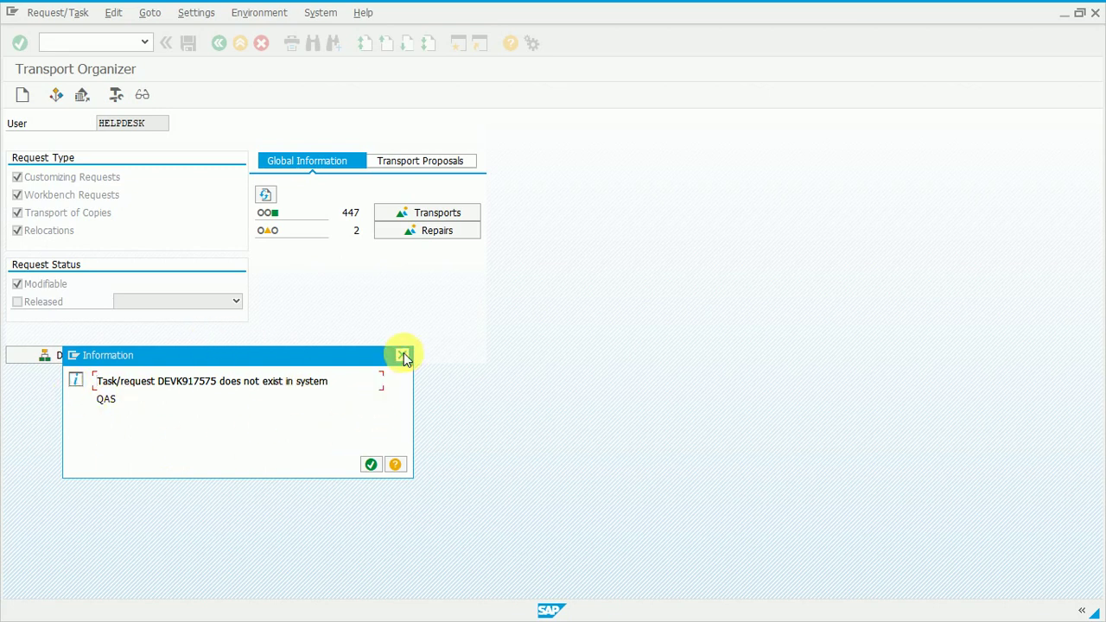
pyautogui.click(403, 356)
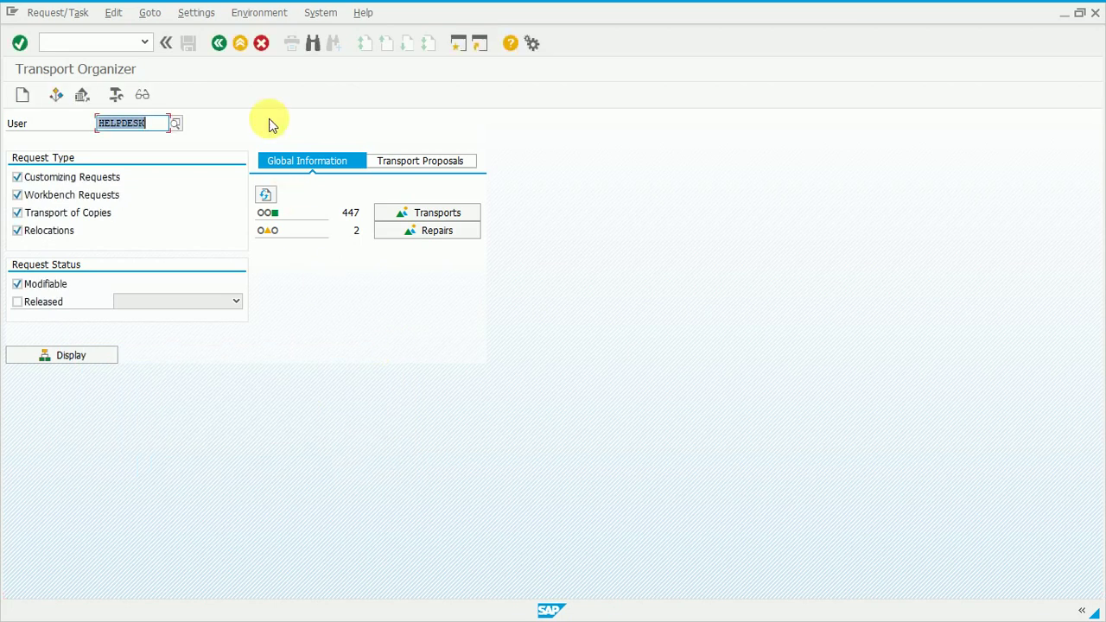
pyautogui.click(241, 45)
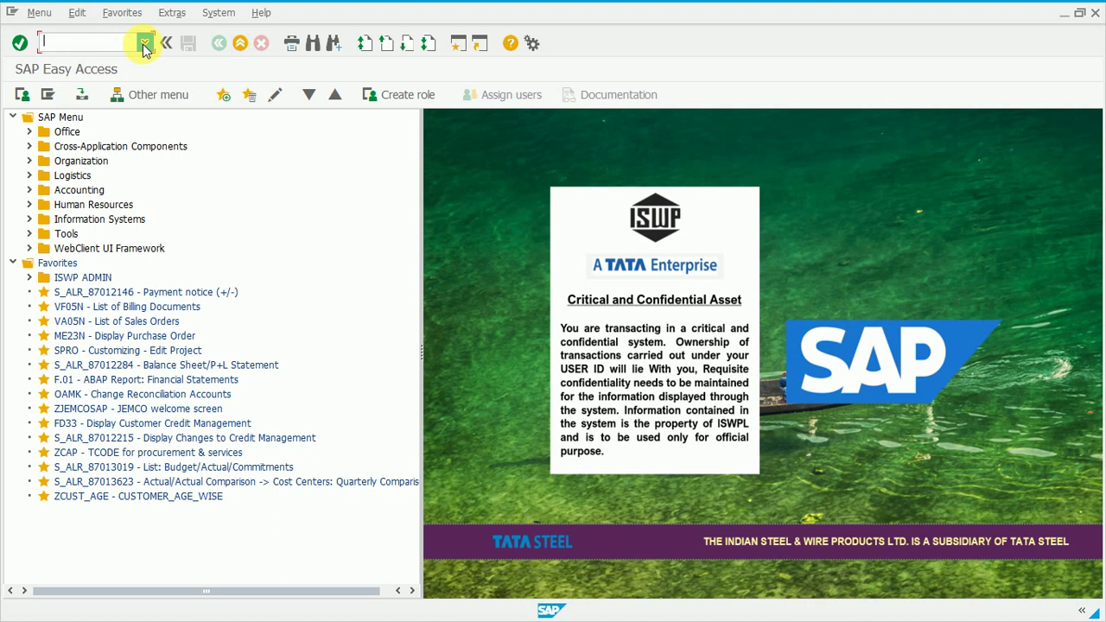
# Run STMS_IMPORT from history and refresh the QAS queue, which lists DEVK917573
pyautogui.click(144, 43)
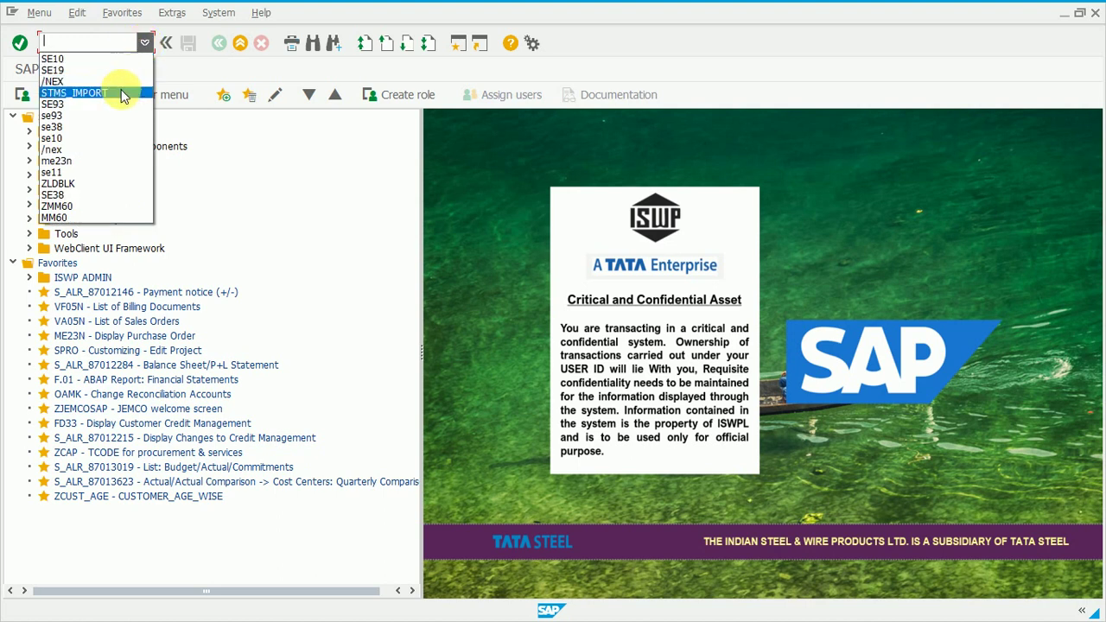
pyautogui.click(122, 94)
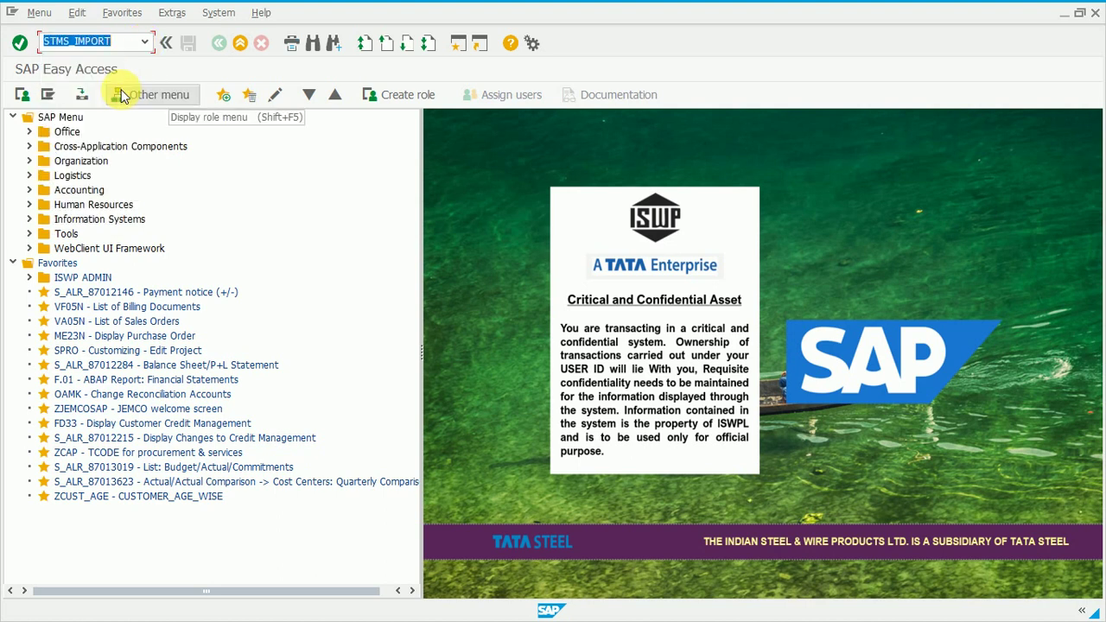
pyautogui.press('Return')
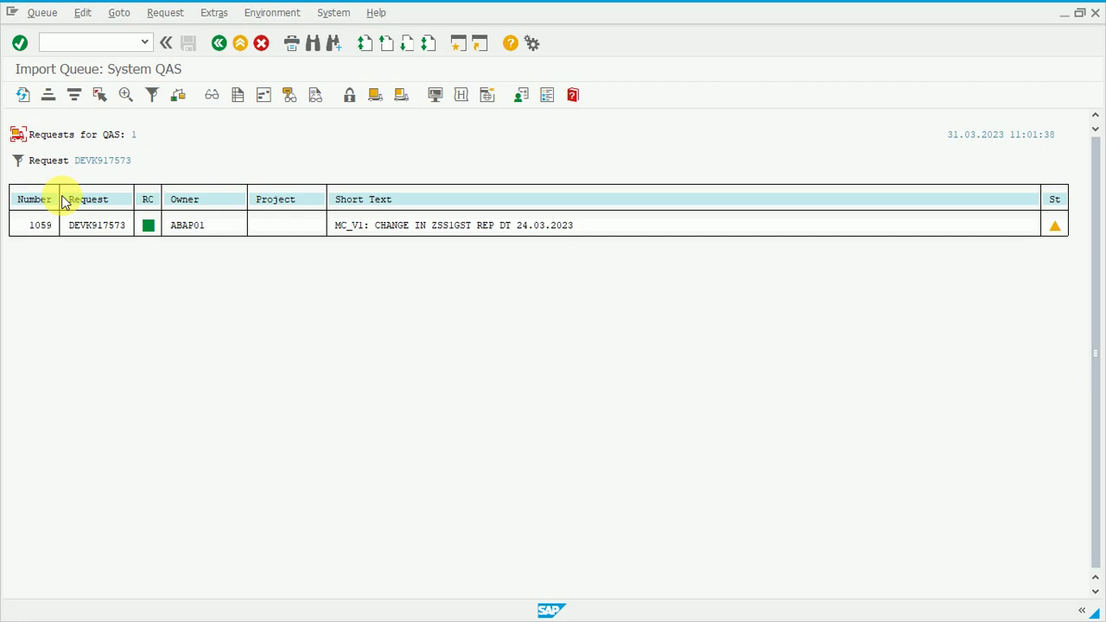
pyautogui.click(23, 96)
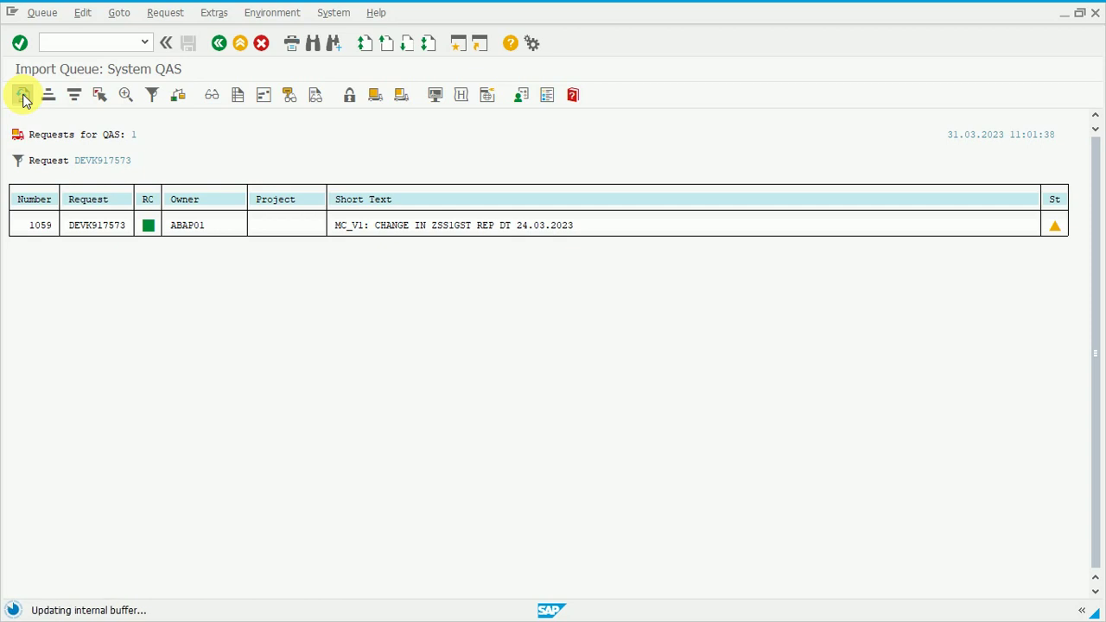
pyautogui.click(22, 95)
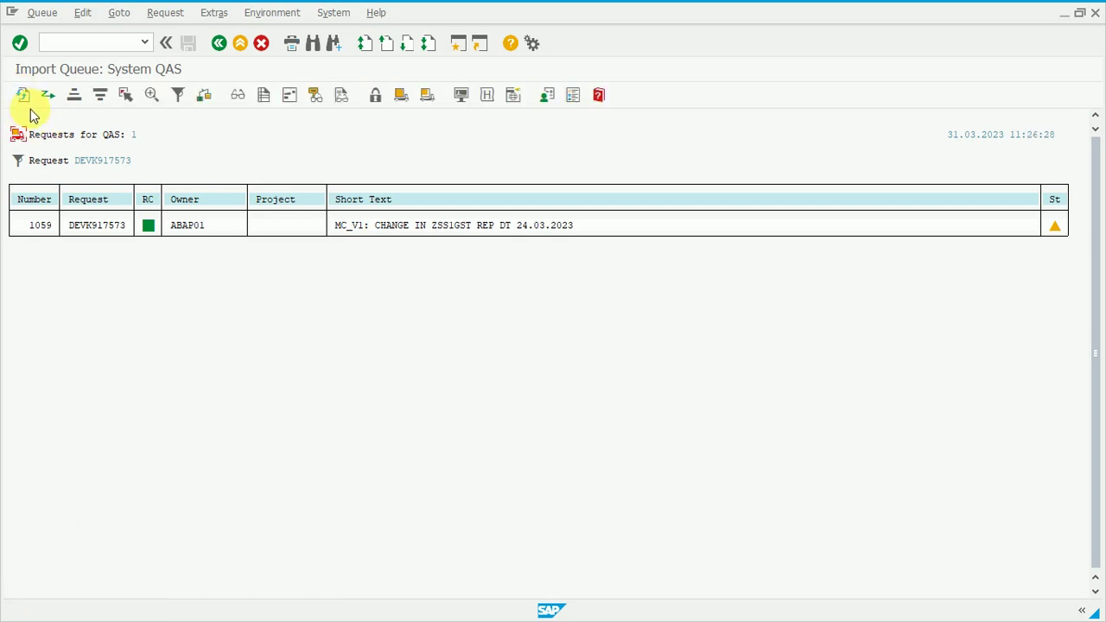
# Filter the QAS queue to DEVK917575 and check its status: transport files not yet transferred
pyautogui.click(19, 162)
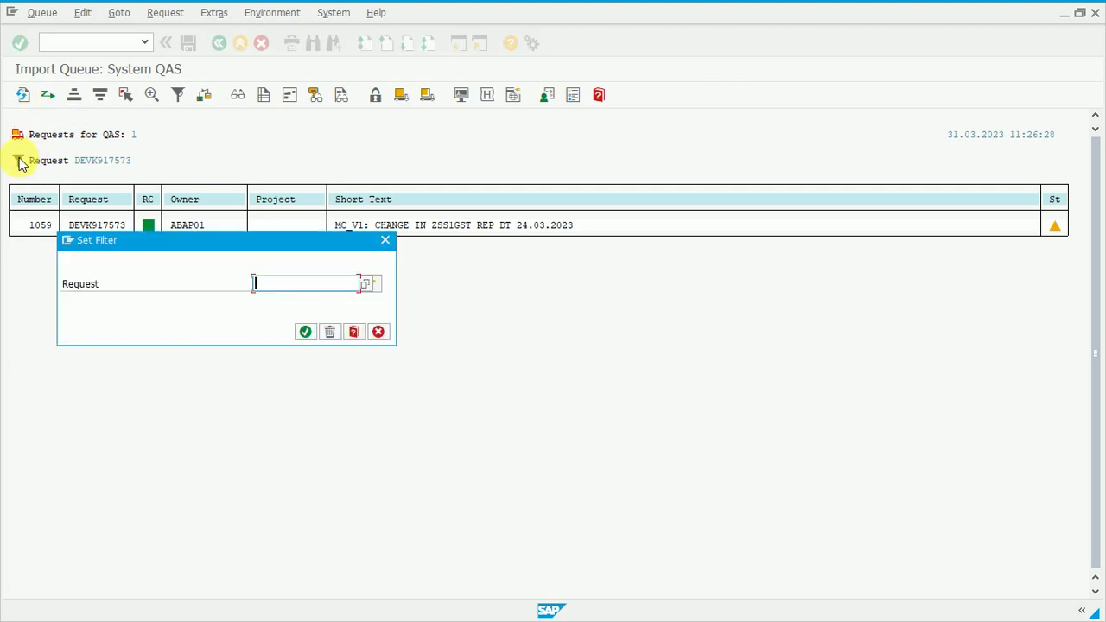
pyautogui.write('DEVK917575')
pyautogui.press('Return')
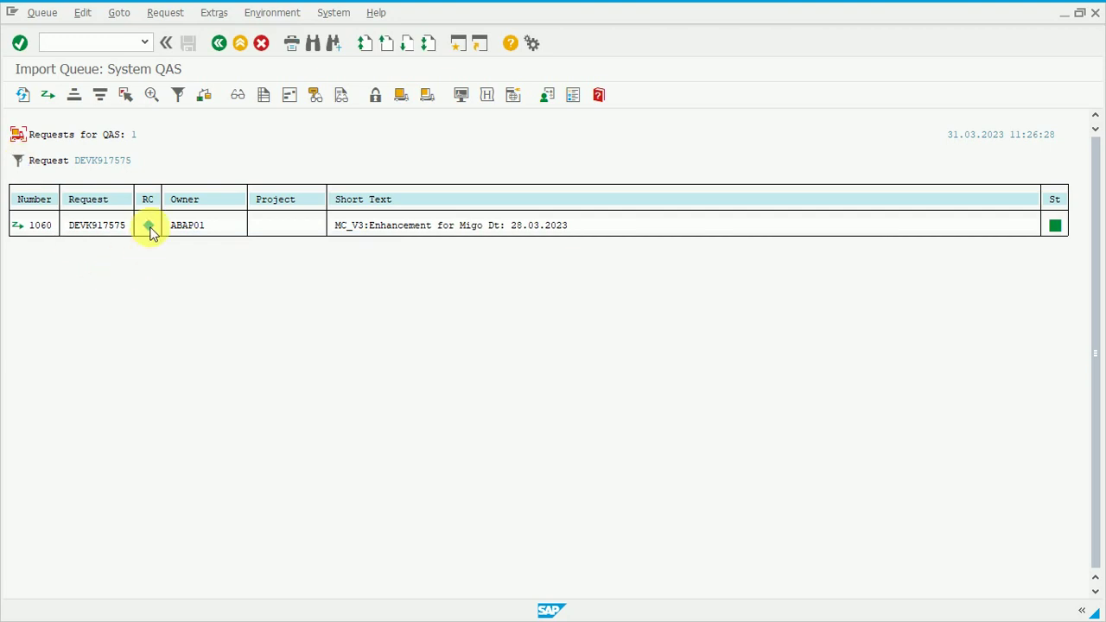
pyautogui.moveTo(151, 234)
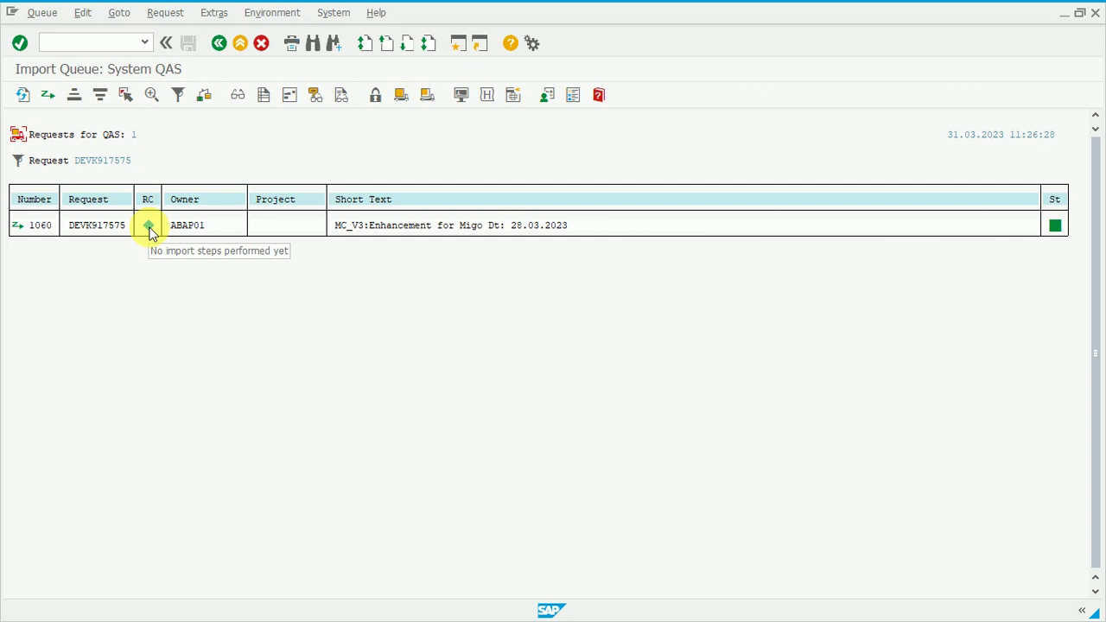
pyautogui.moveTo(19, 233)
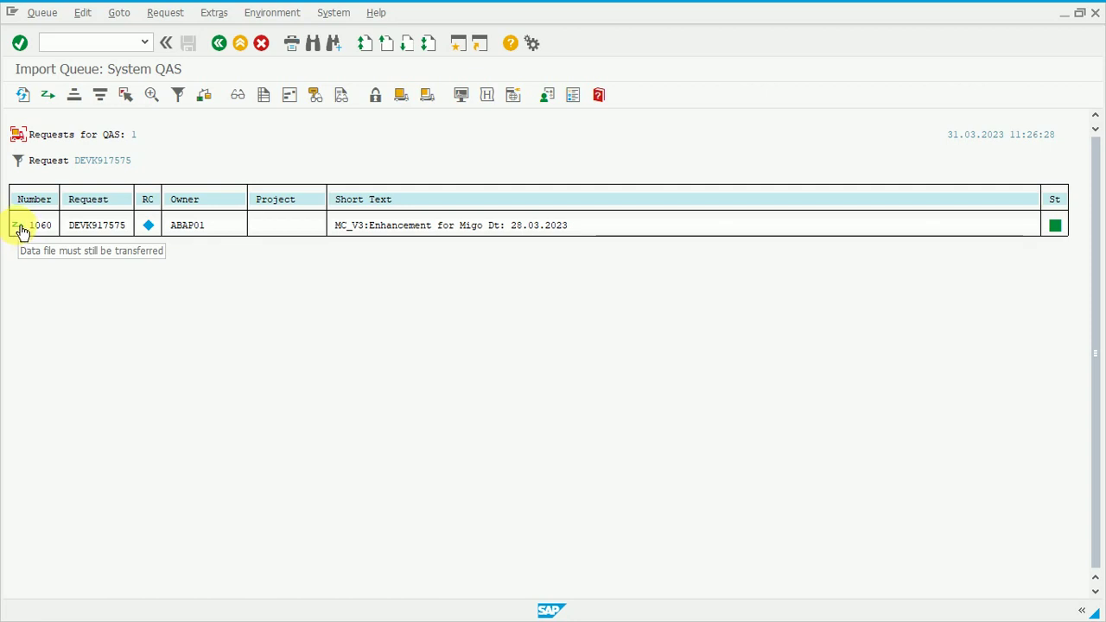
pyautogui.click(20, 229)
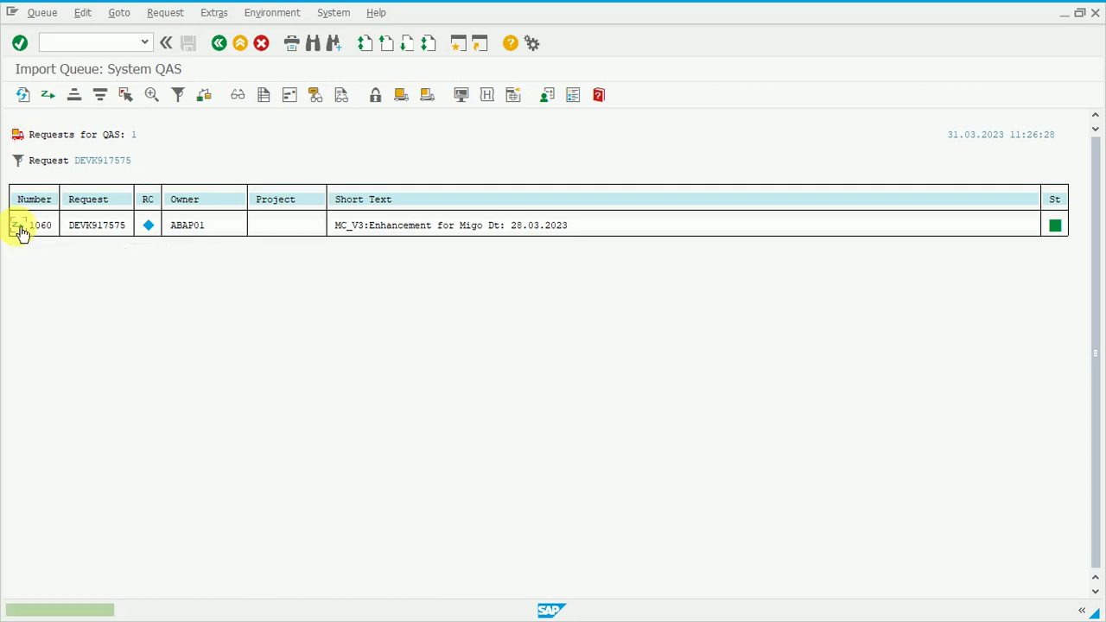
# Adjust the QAS import queue so DEVK917575 gets a green ready-for-import status
pyautogui.click(48, 95)
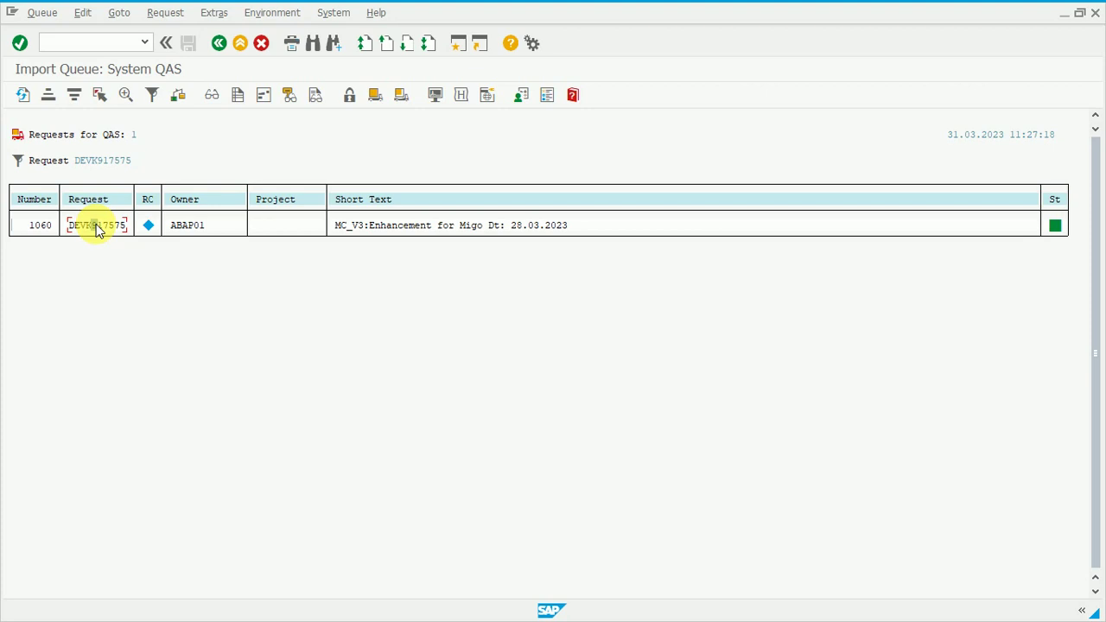
# Import DEVK917575 immediately into QAS client 550 and confirm the start
pyautogui.click(404, 98)
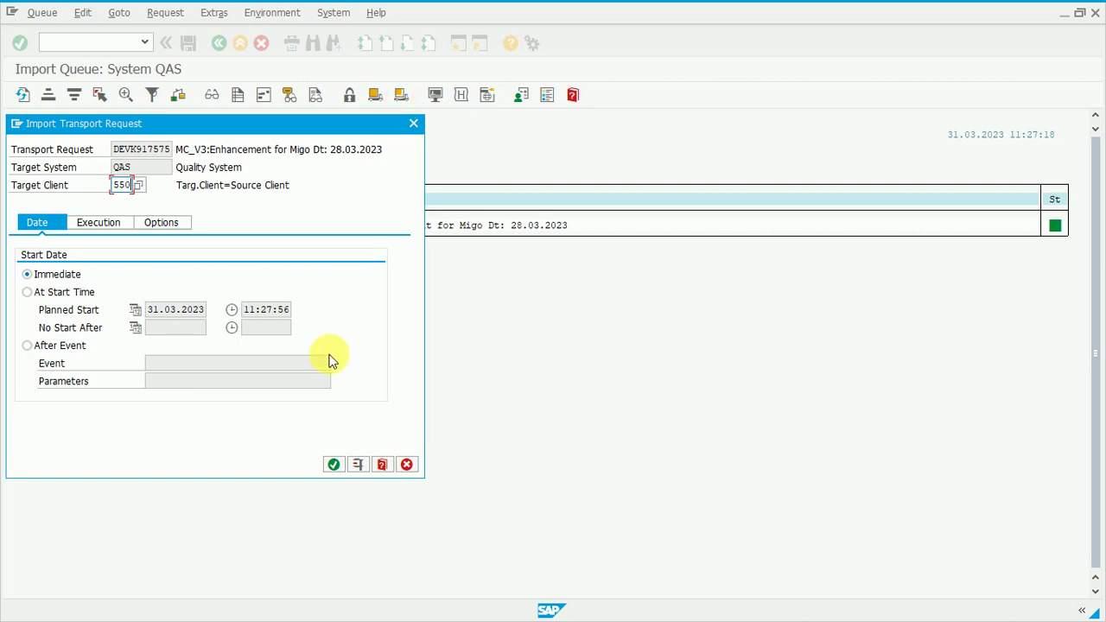
pyautogui.click(333, 465)
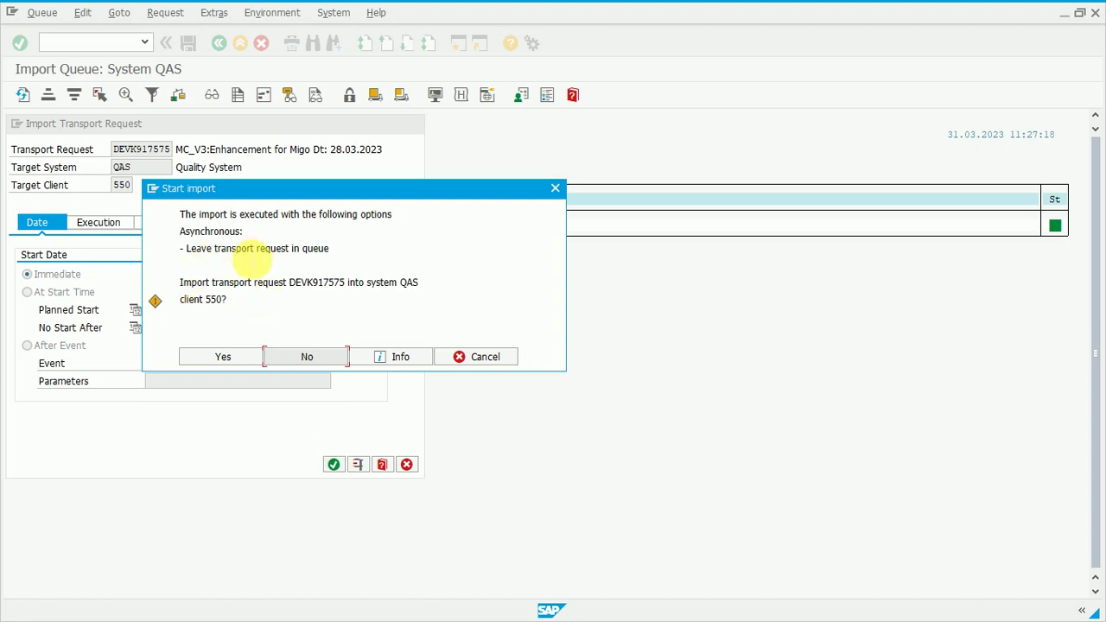
pyautogui.click(222, 358)
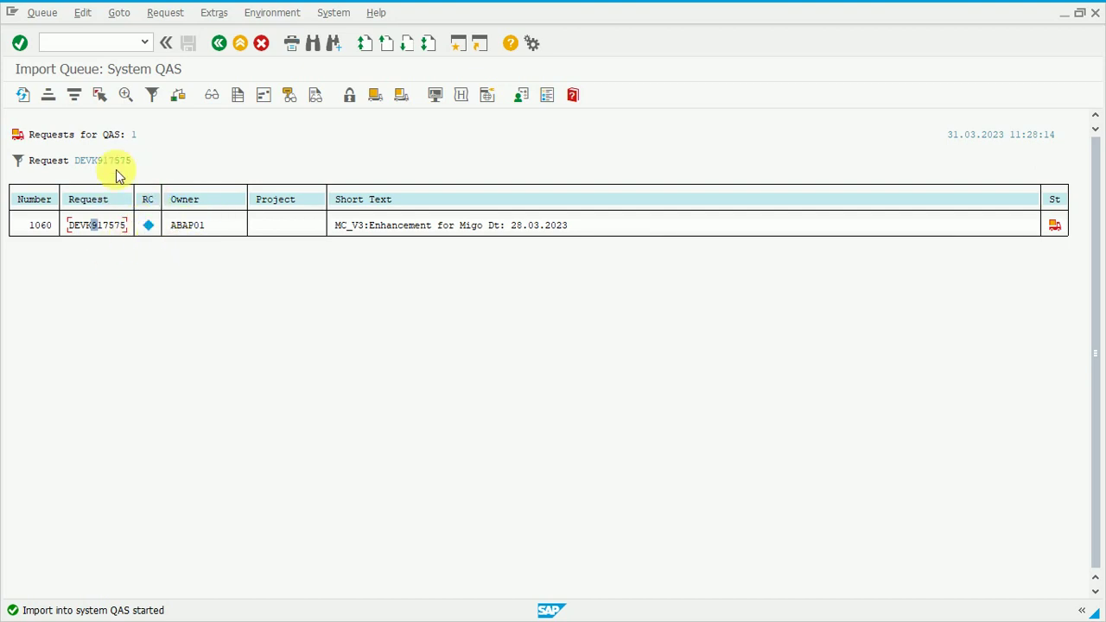
# Refresh until DEVK917575 shows return code 4, review its transport logs, then go back
pyautogui.click(24, 95)
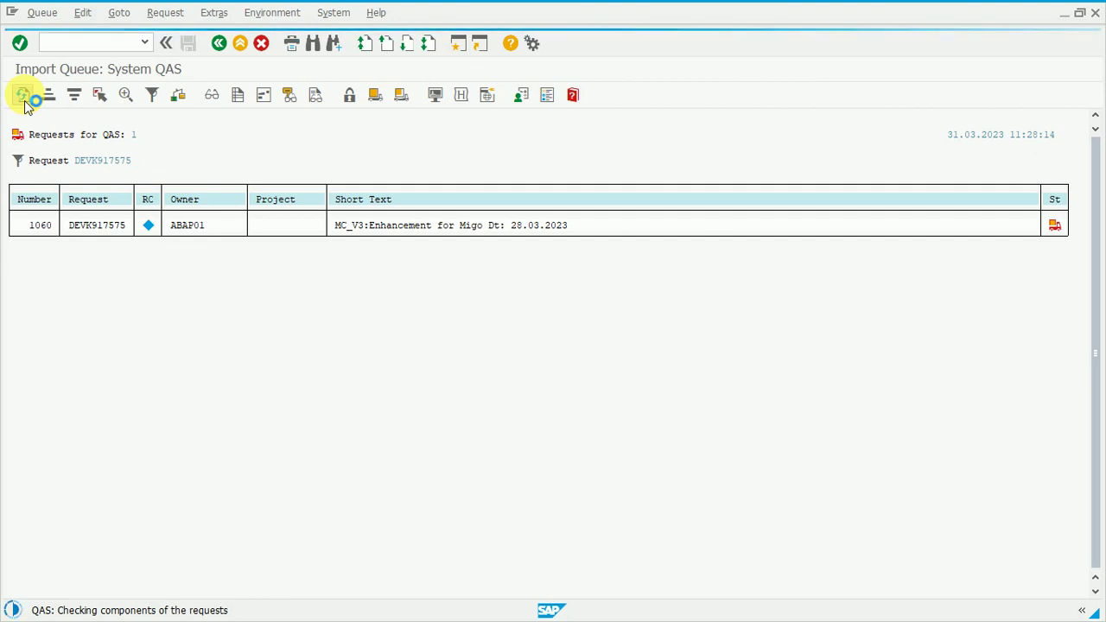
pyautogui.click(24, 97)
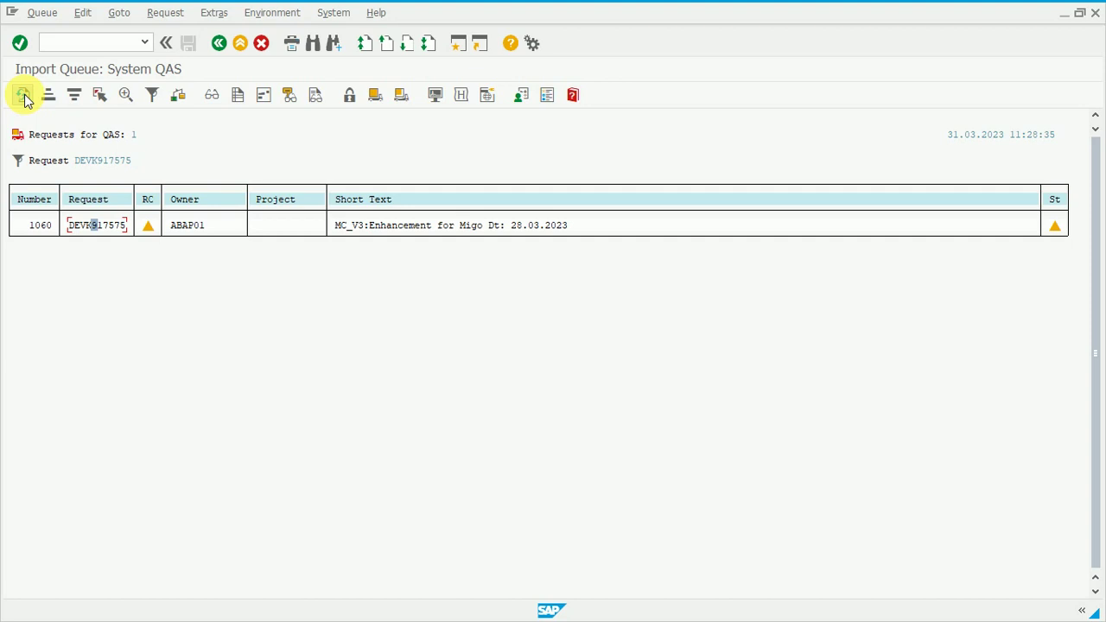
pyautogui.moveTo(148, 232)
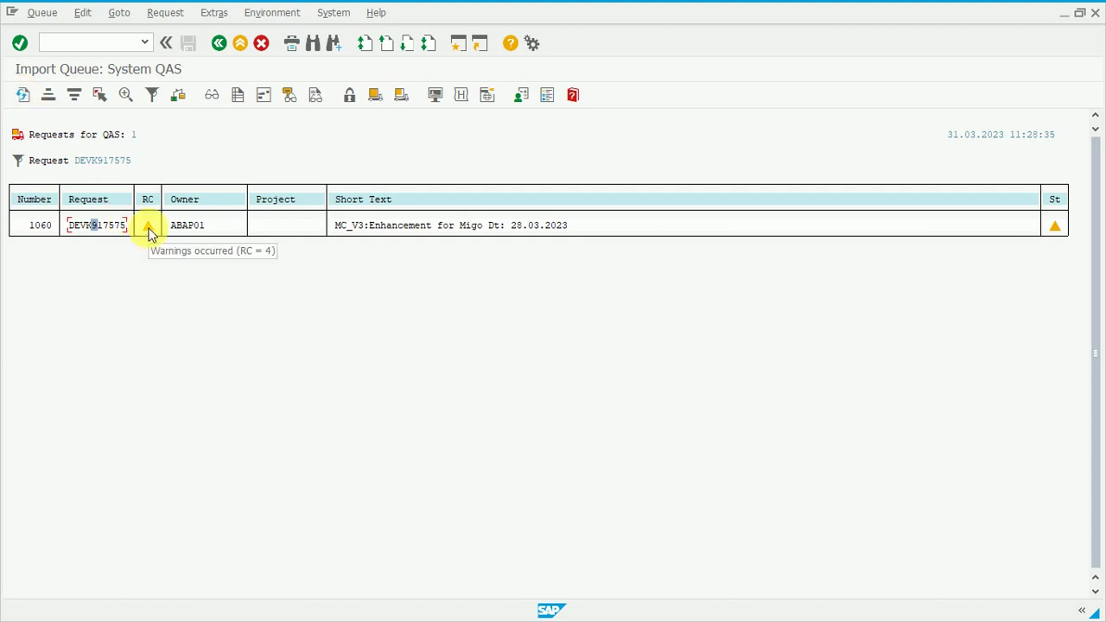
pyautogui.click(149, 232)
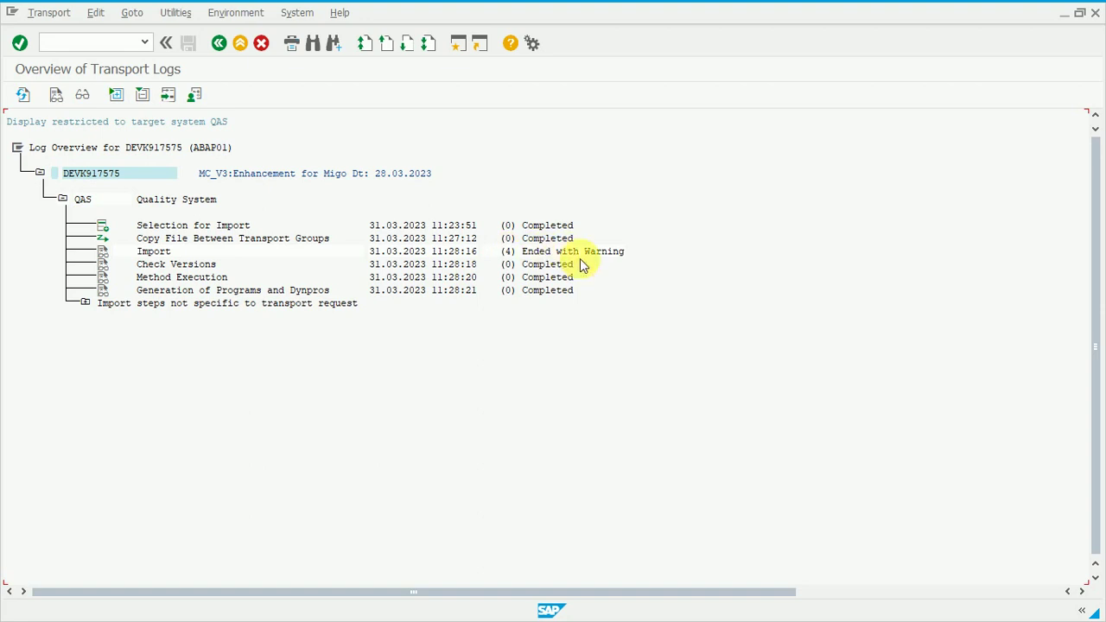
pyautogui.click(219, 45)
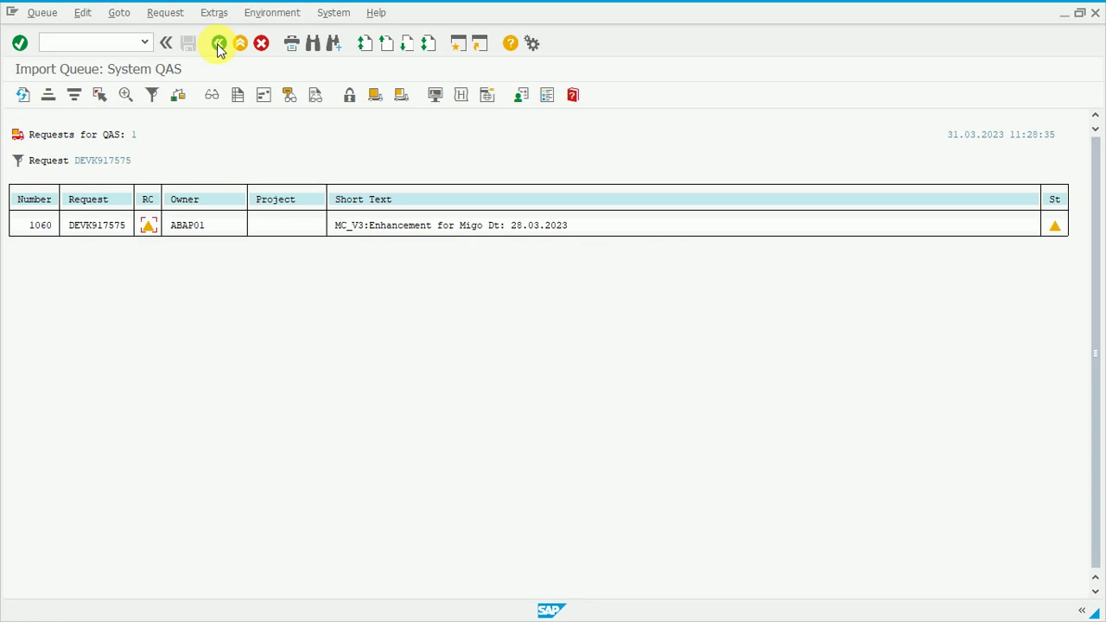
# Copy request number DEVK917575 and open a new session, dismissing the DEV connection error
pyautogui.moveTo(70, 225); pyautogui.dragTo(123, 225)
pyautogui.hotkey('ctrl', 'c')
pyautogui.click(459, 50)
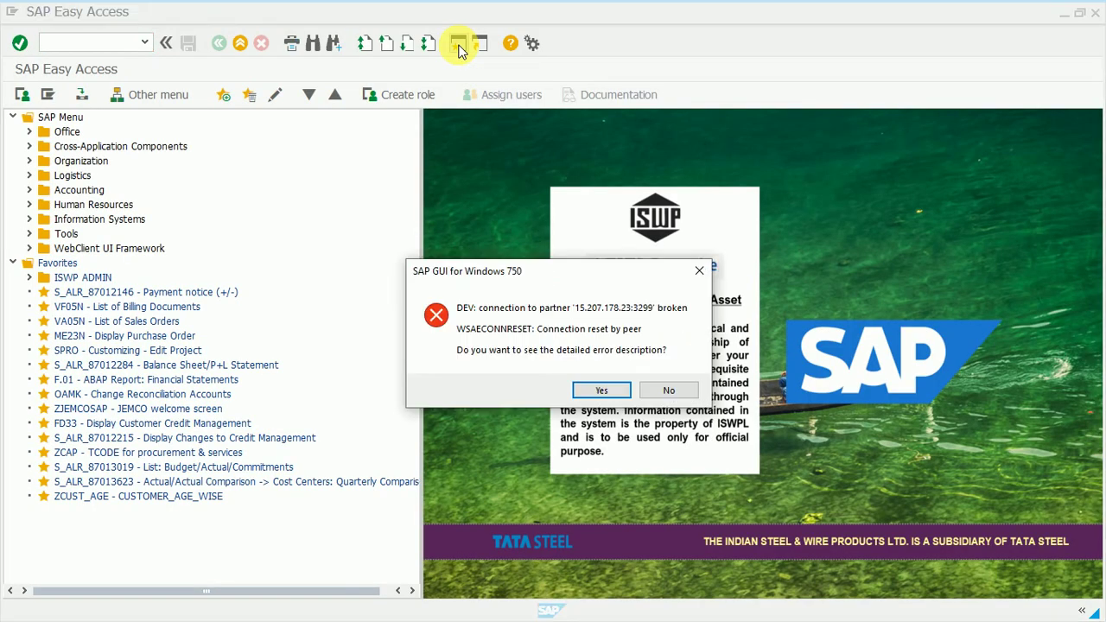
pyautogui.click(687, 390)
# Start the Transport Organizer with transaction SE10
pyautogui.click(96, 43)
pyautogui.write('SE10')
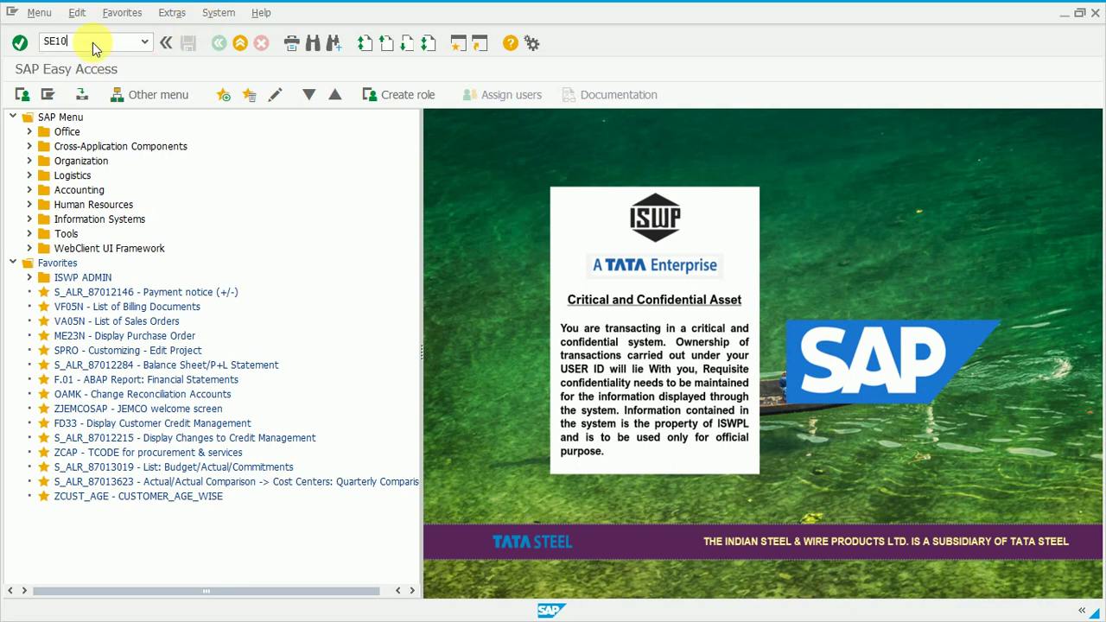
pyautogui.press('Return')
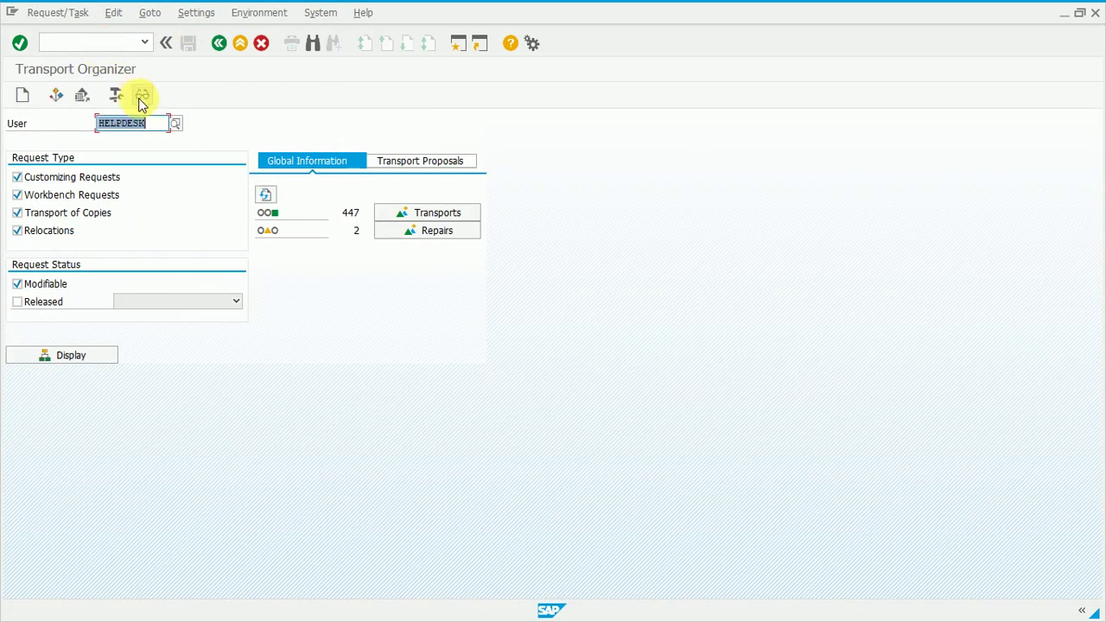
# Display request DEVK917575 individually in the Transport Organizer
pyautogui.click(143, 97)
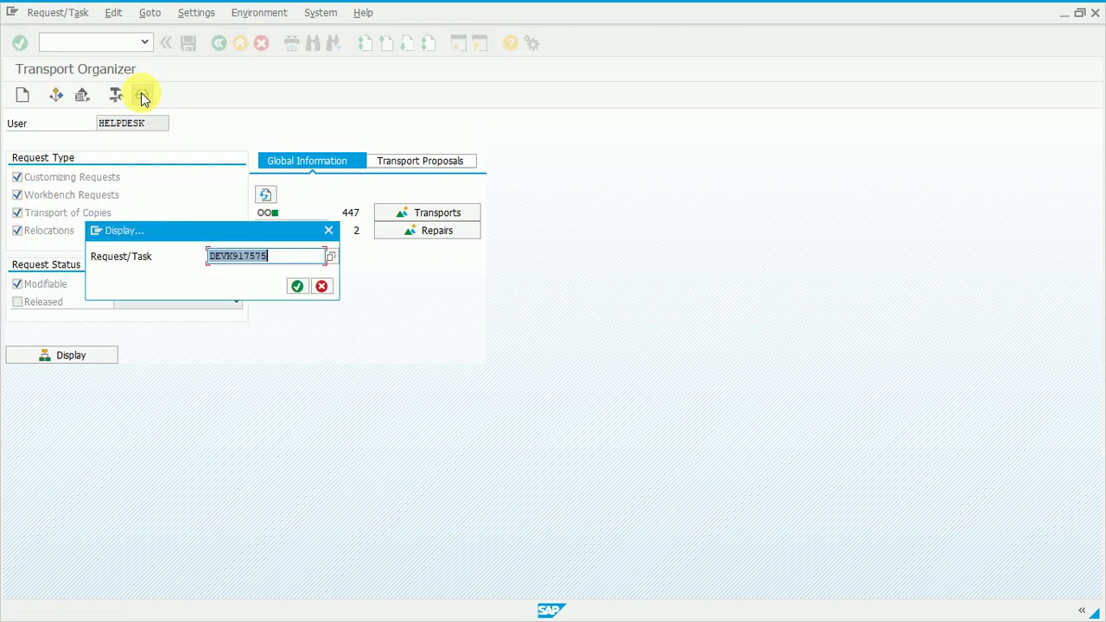
pyautogui.press('End')
pyautogui.press('Return')
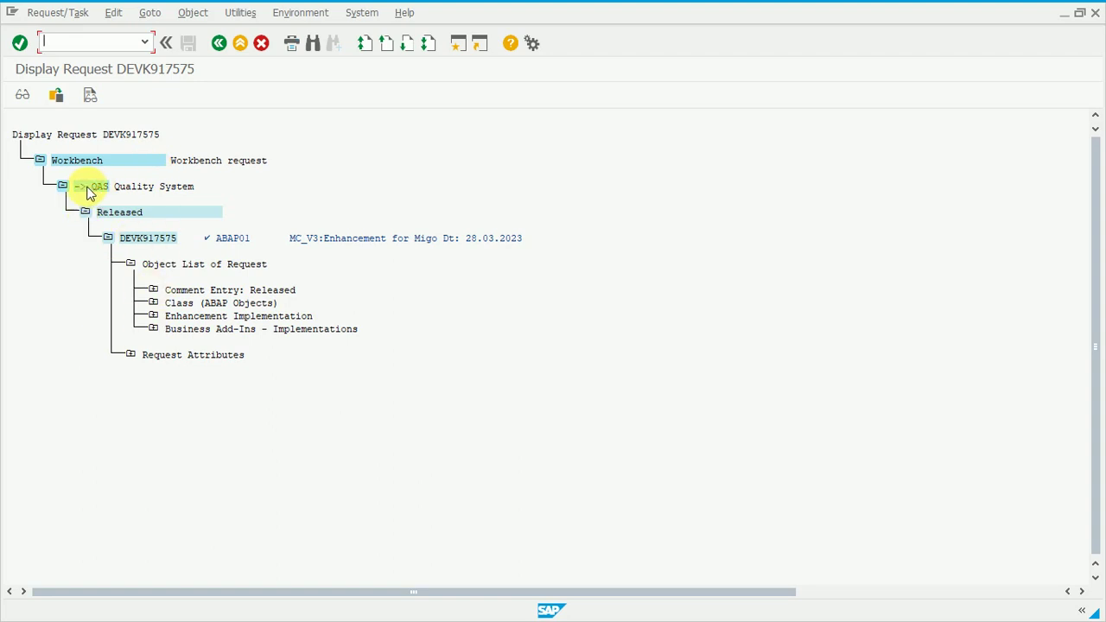
# Highlight the QAS Quality System target line, then return to the PowerPoint slide show
pyautogui.moveTo(85, 196); pyautogui.dragTo(209, 200)
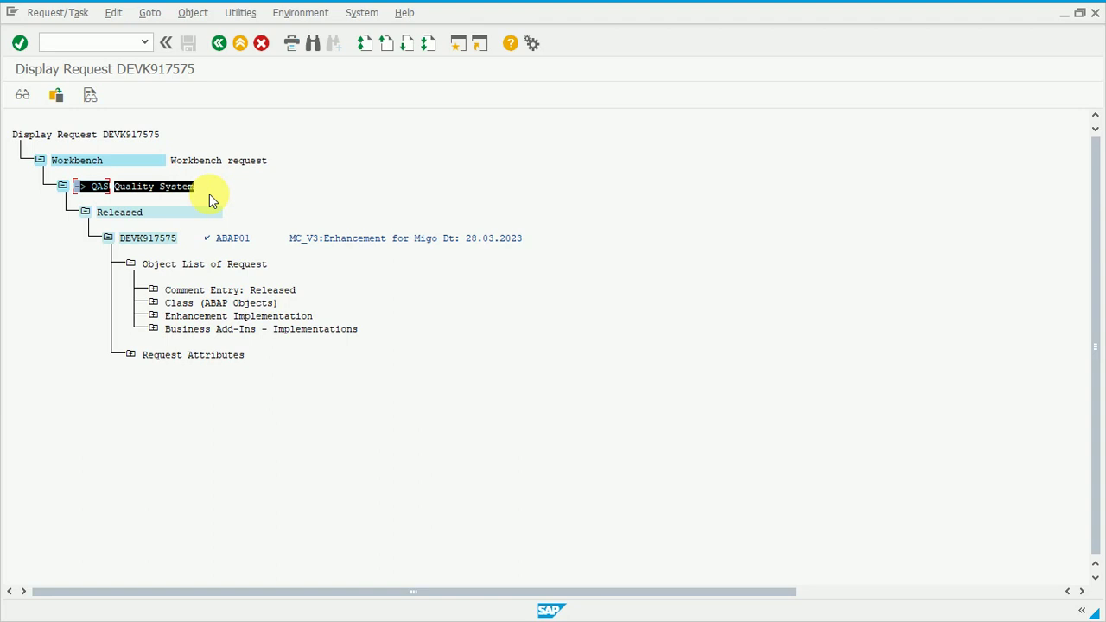
pyautogui.click(209, 194)
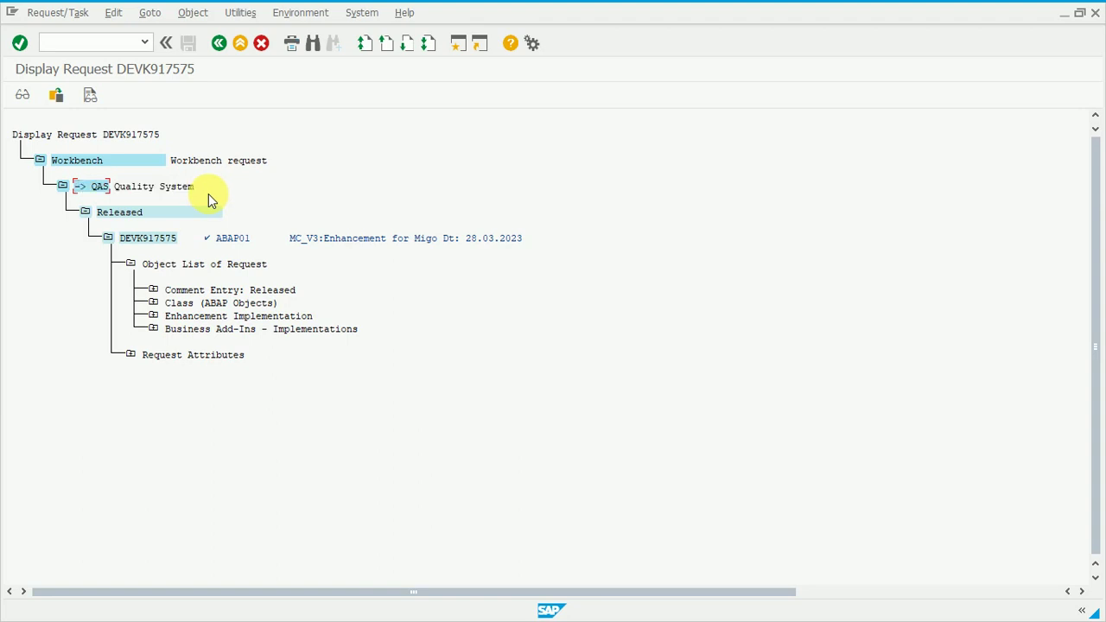
pyautogui.hotkey('alt', 'Tab')
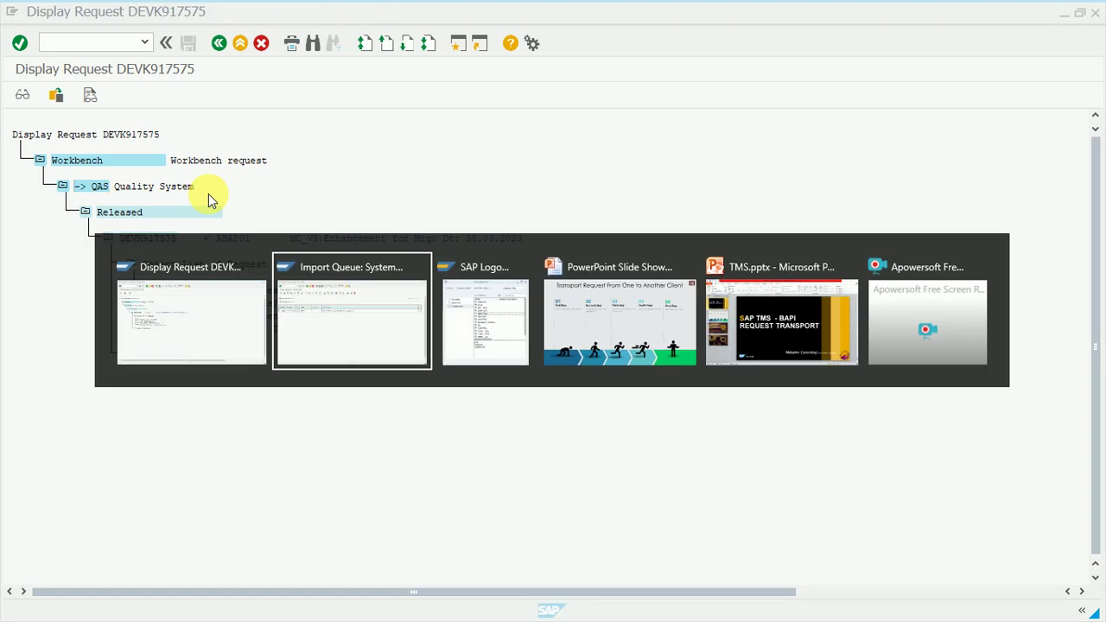
pyautogui.hotkey('alt', 'Tab')
pyautogui.hotkey('alt', 'Tab')
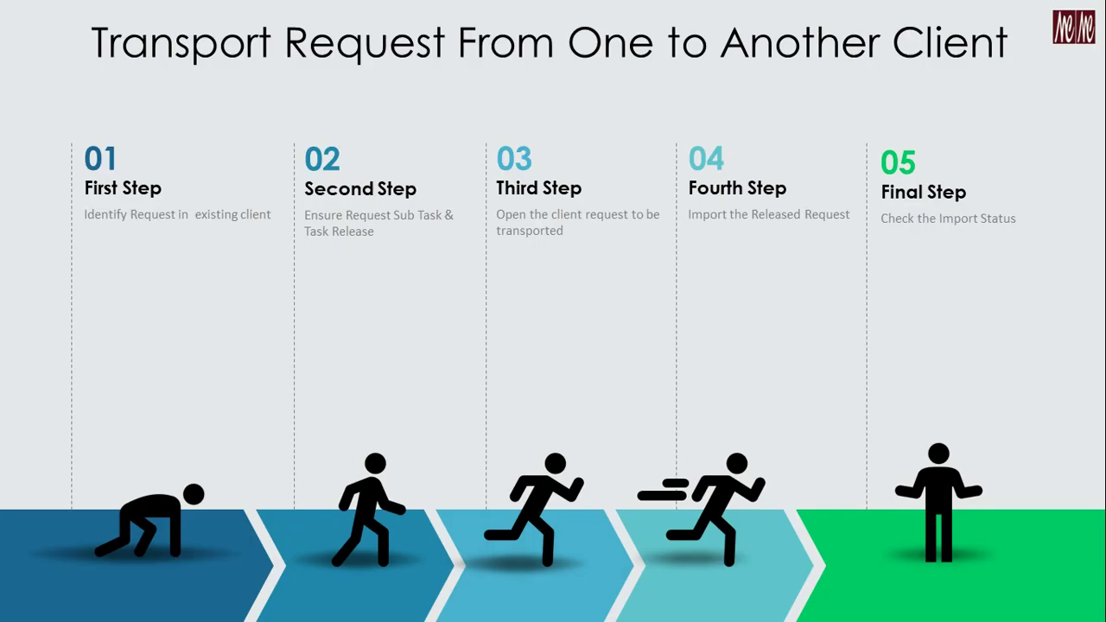